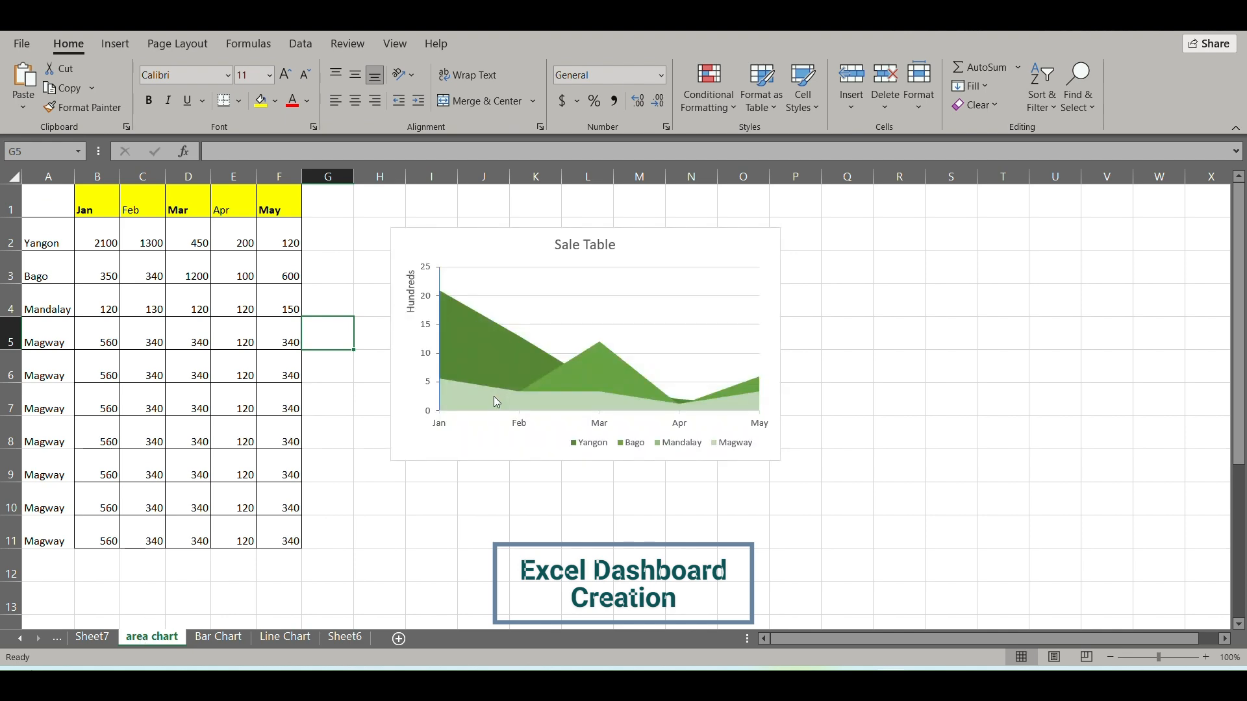
Review the existing bar chart, line chart and source data sheets in the workbook.
click(219, 638)
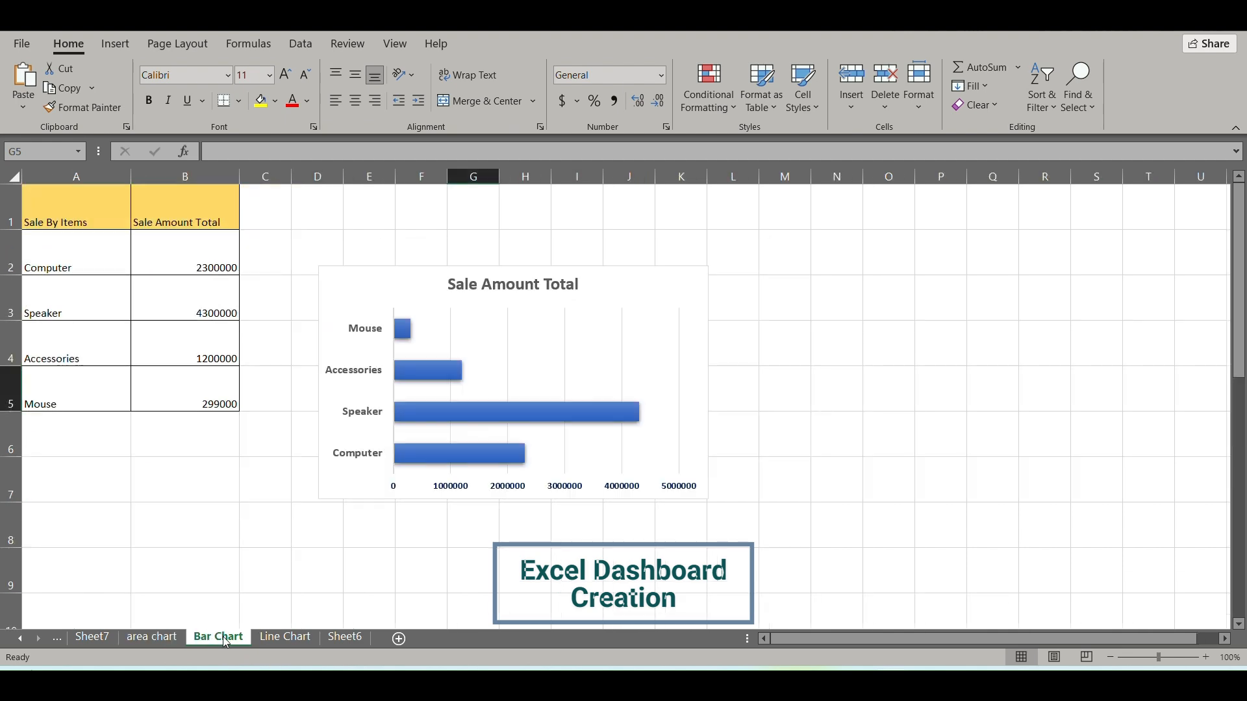
click(299, 637)
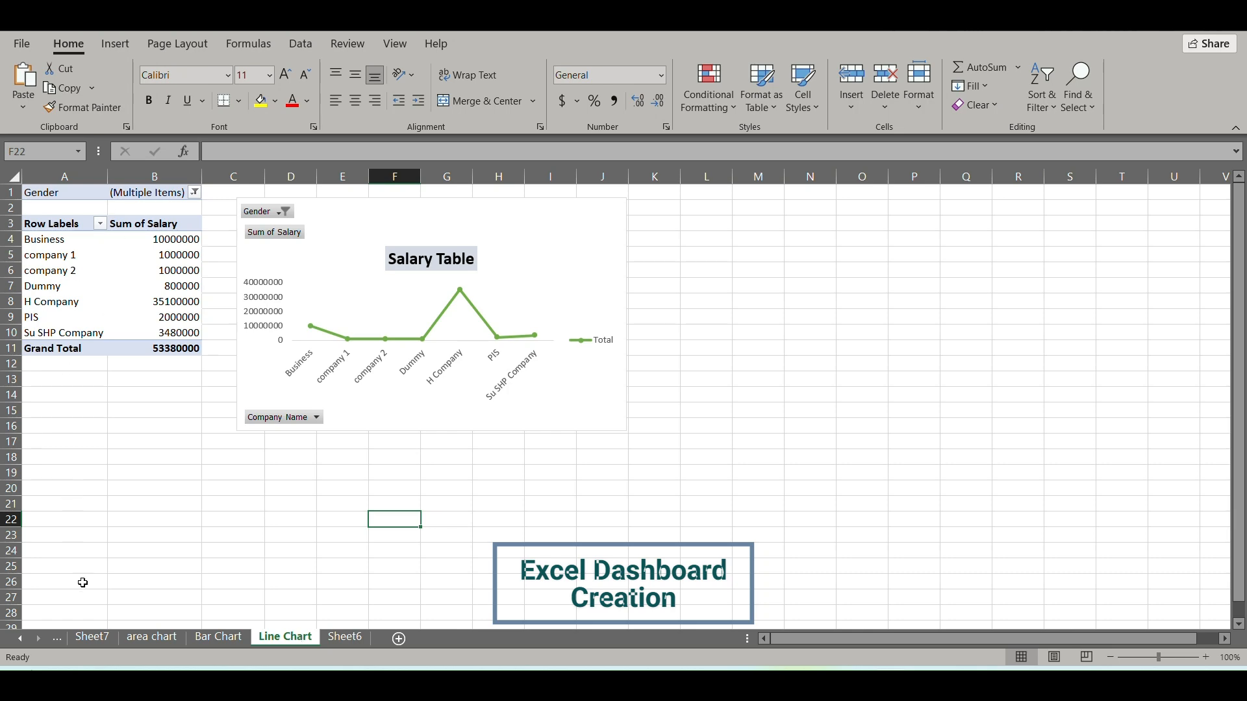
click(89, 637)
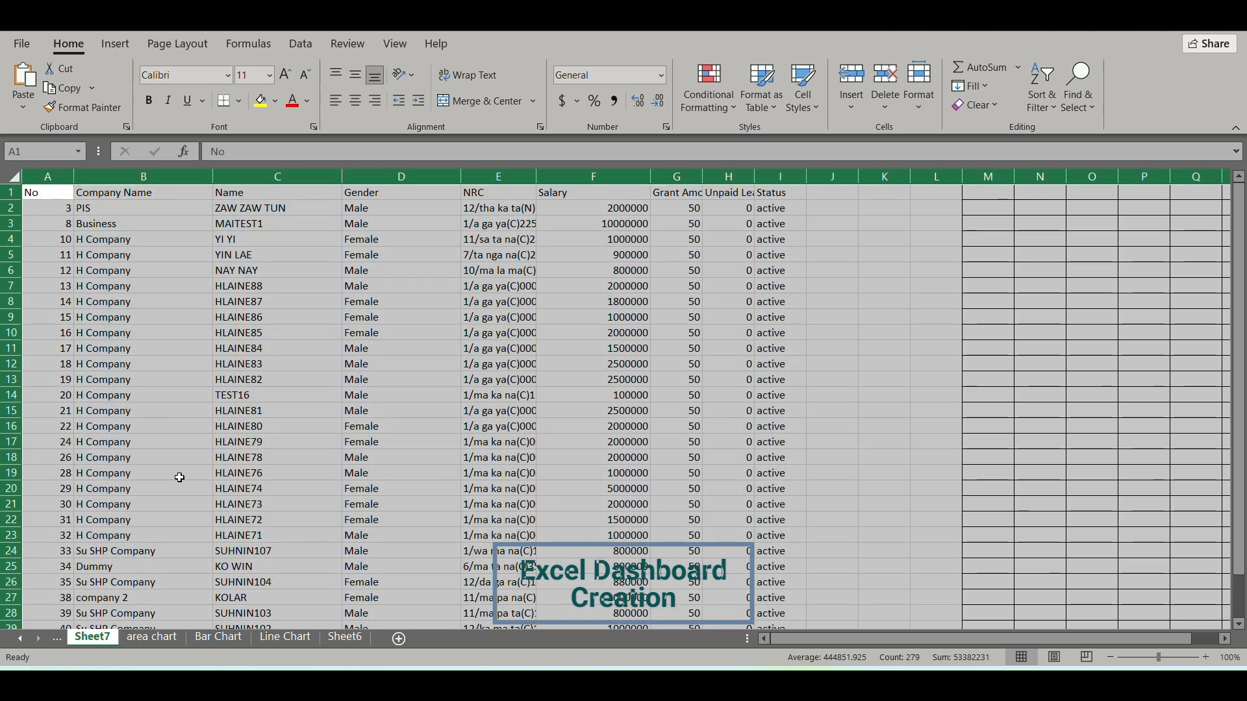
click(300, 636)
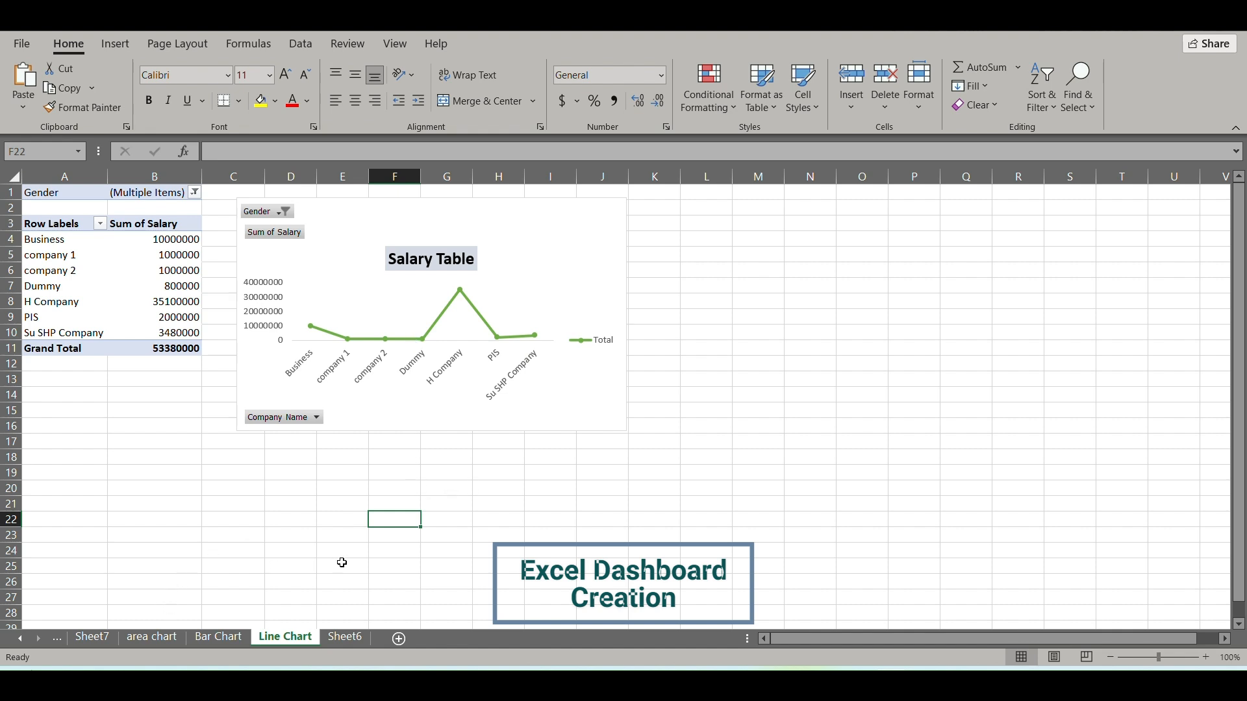
Rename the empty Sheet6 as Dashboard.
click(345, 637)
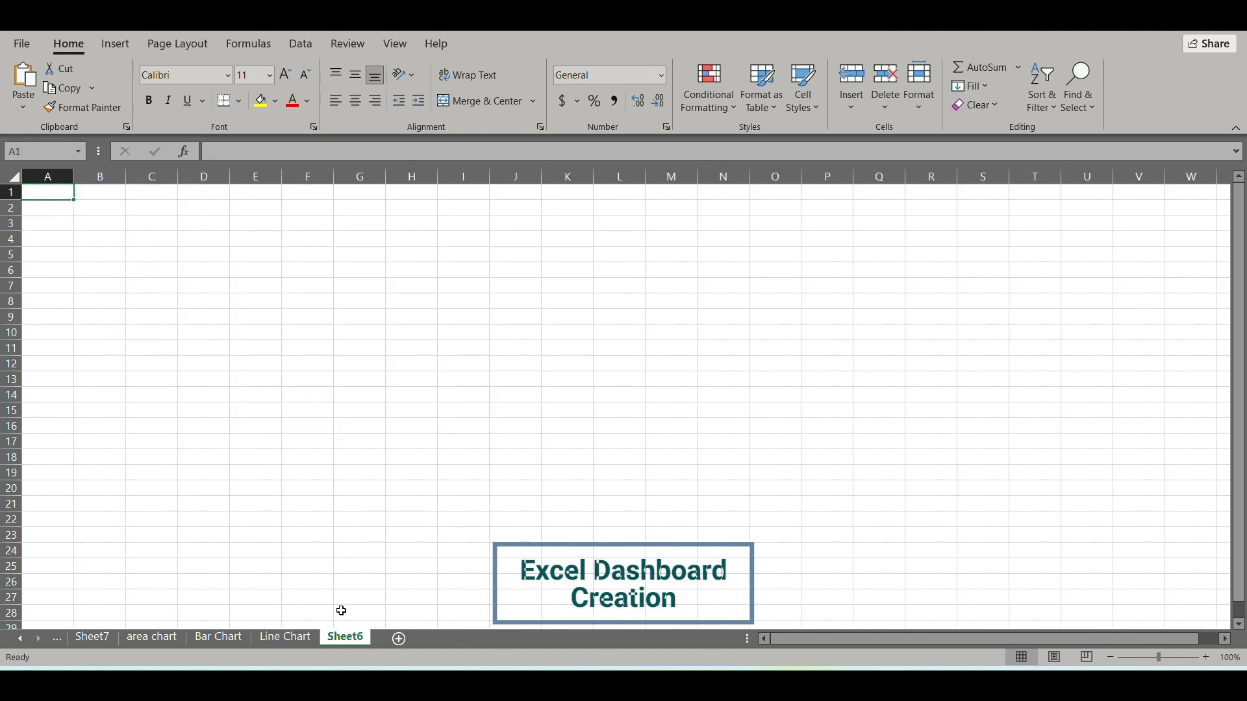
right_click(348, 638)
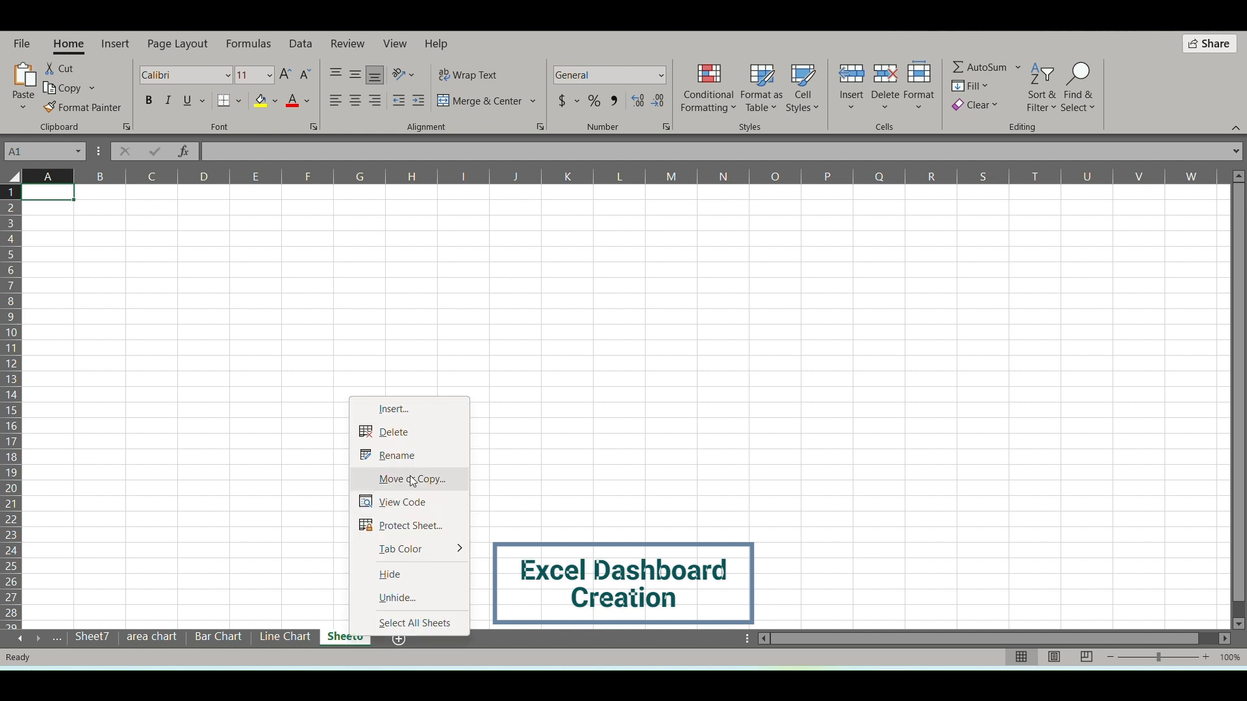
click(419, 456)
text(D)
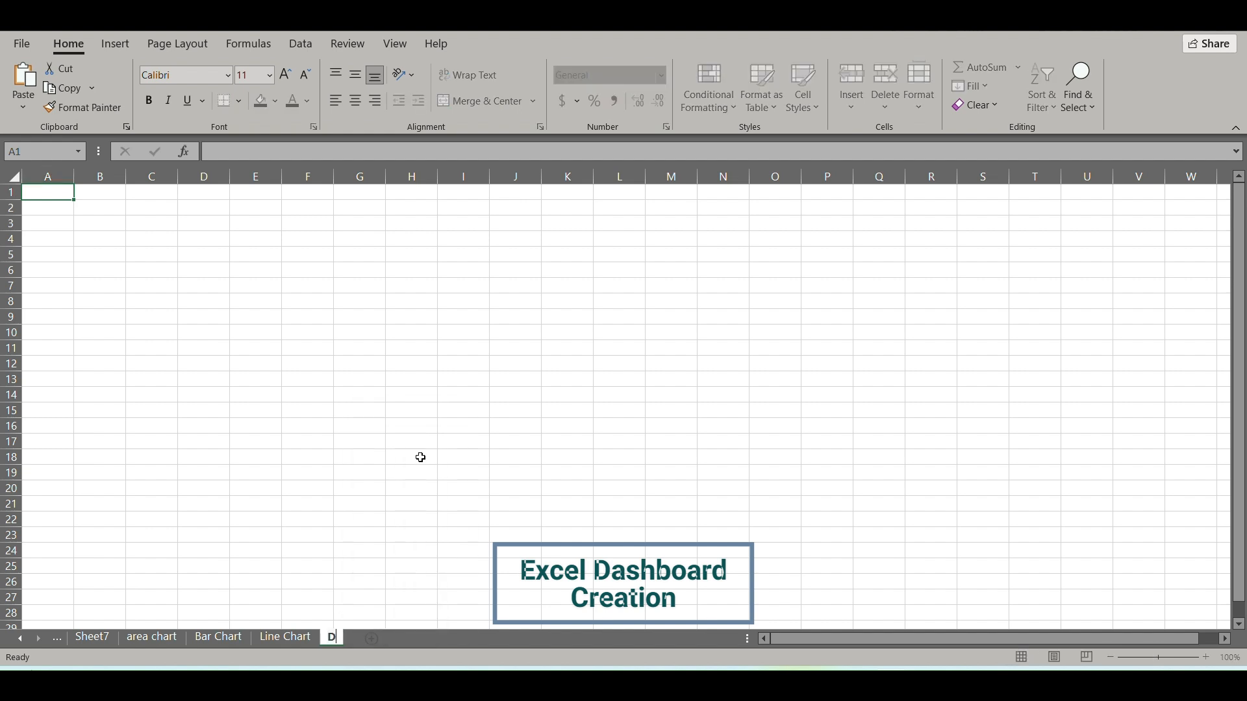
text(ashboard)
click(223, 350)
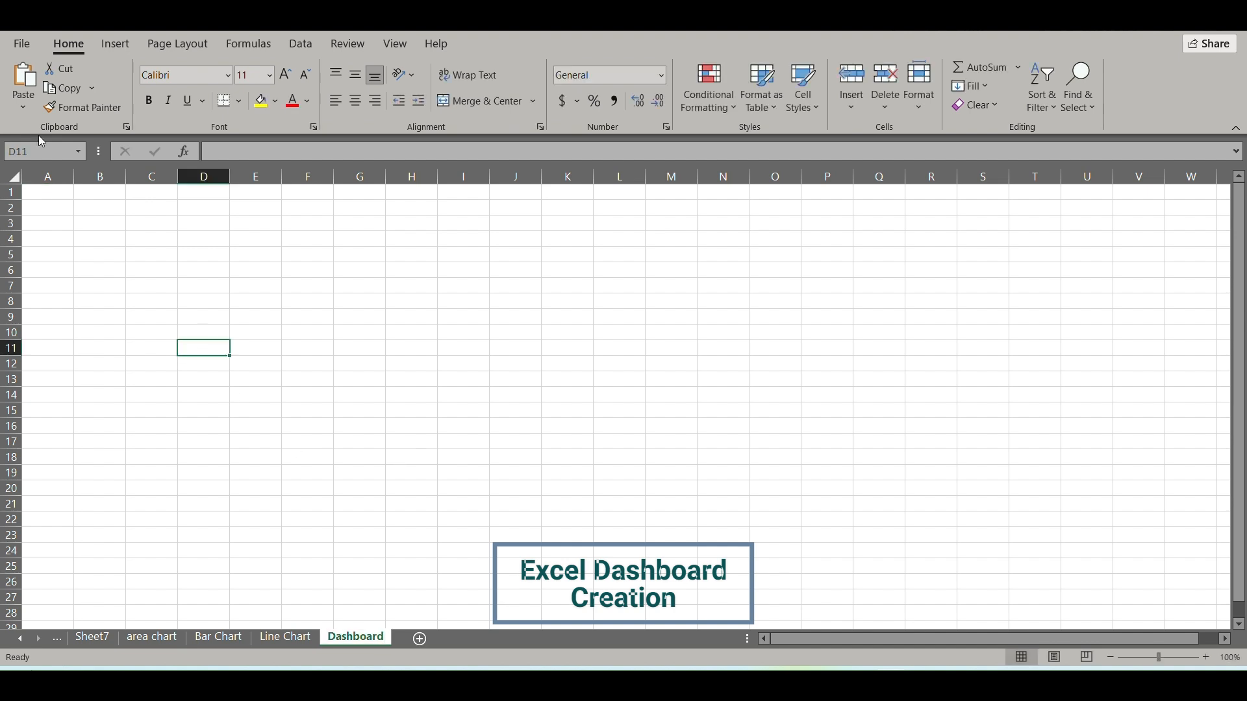
Hide the gridlines on the Dashboard sheet.
click(13, 191)
click(100, 258)
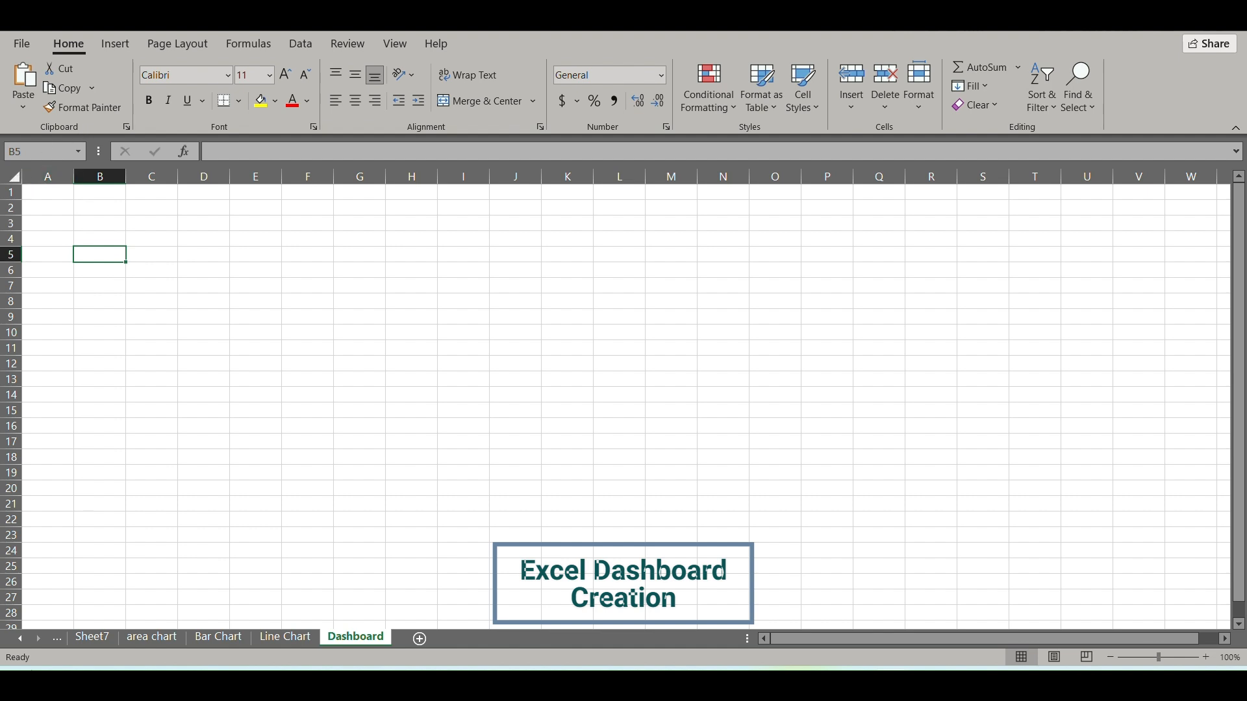
click(157, 46)
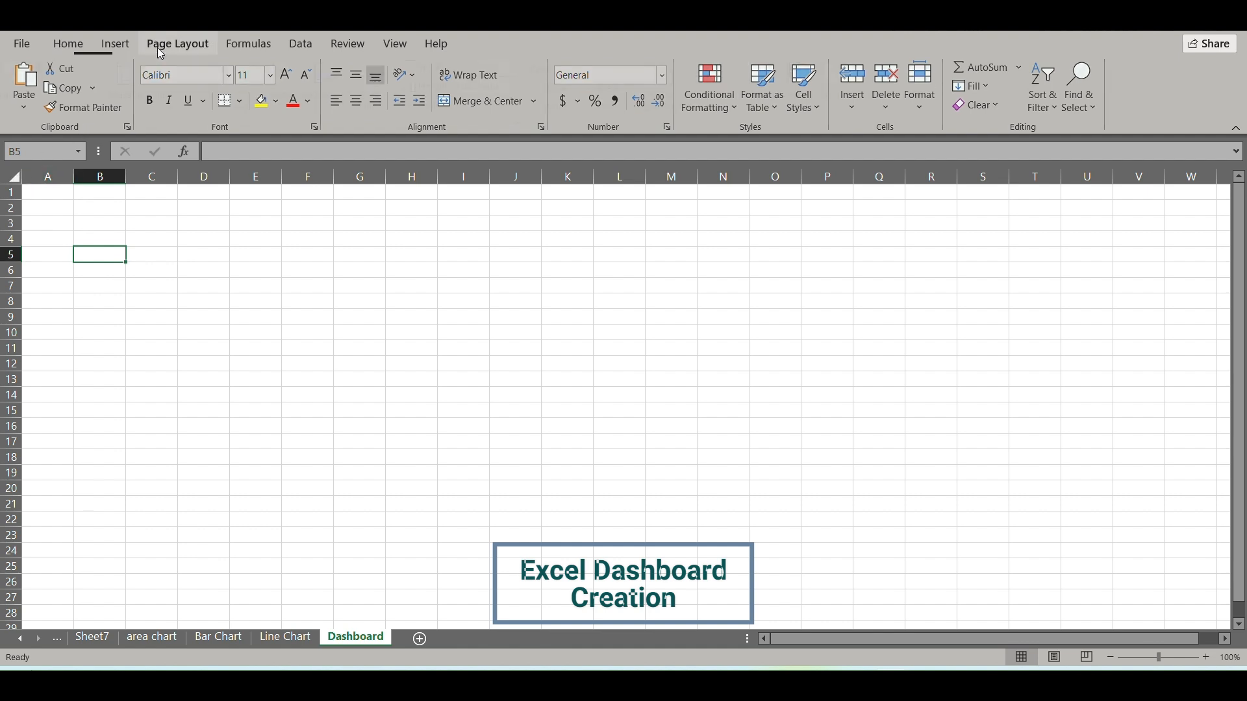
click(184, 267)
click(412, 321)
click(71, 232)
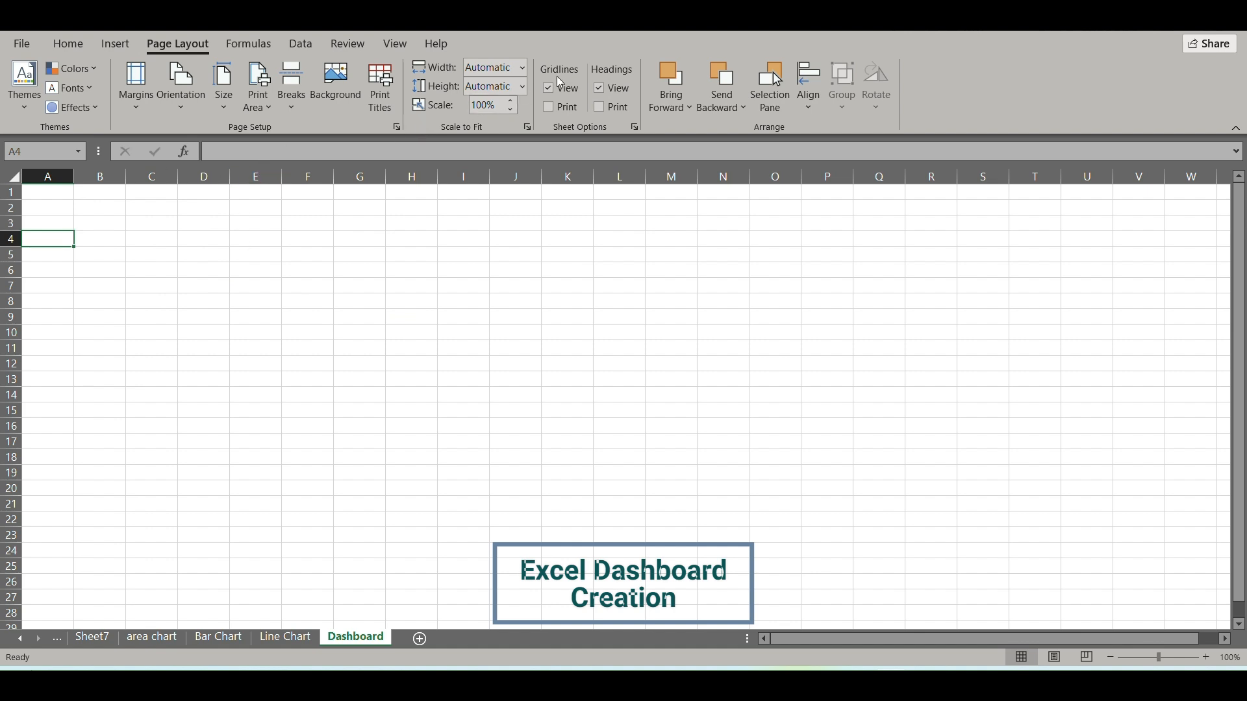
click(554, 94)
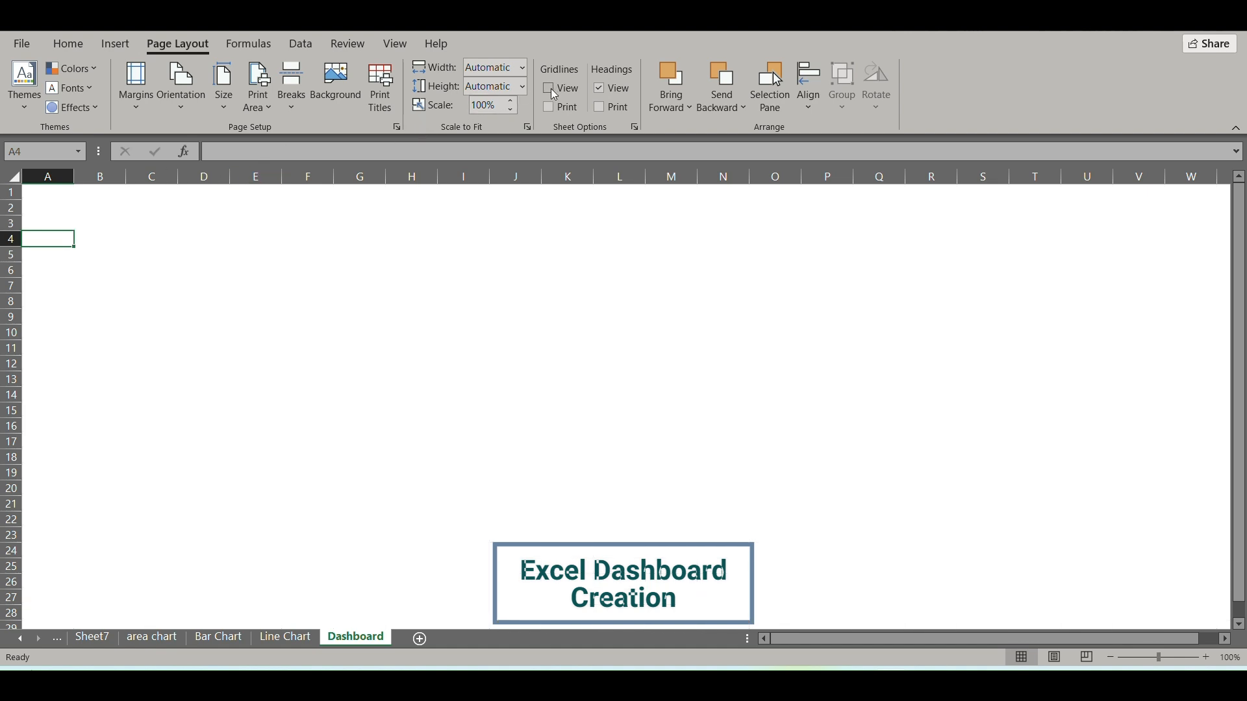
click(153, 272)
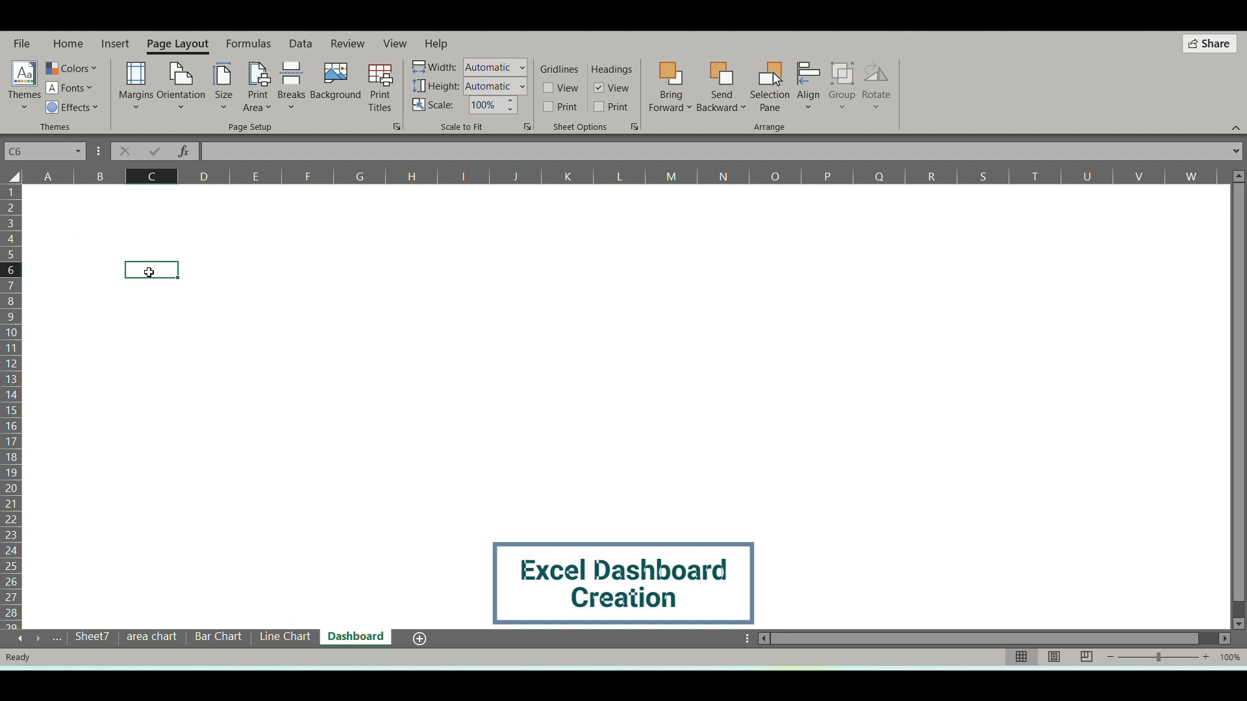
click(40, 194)
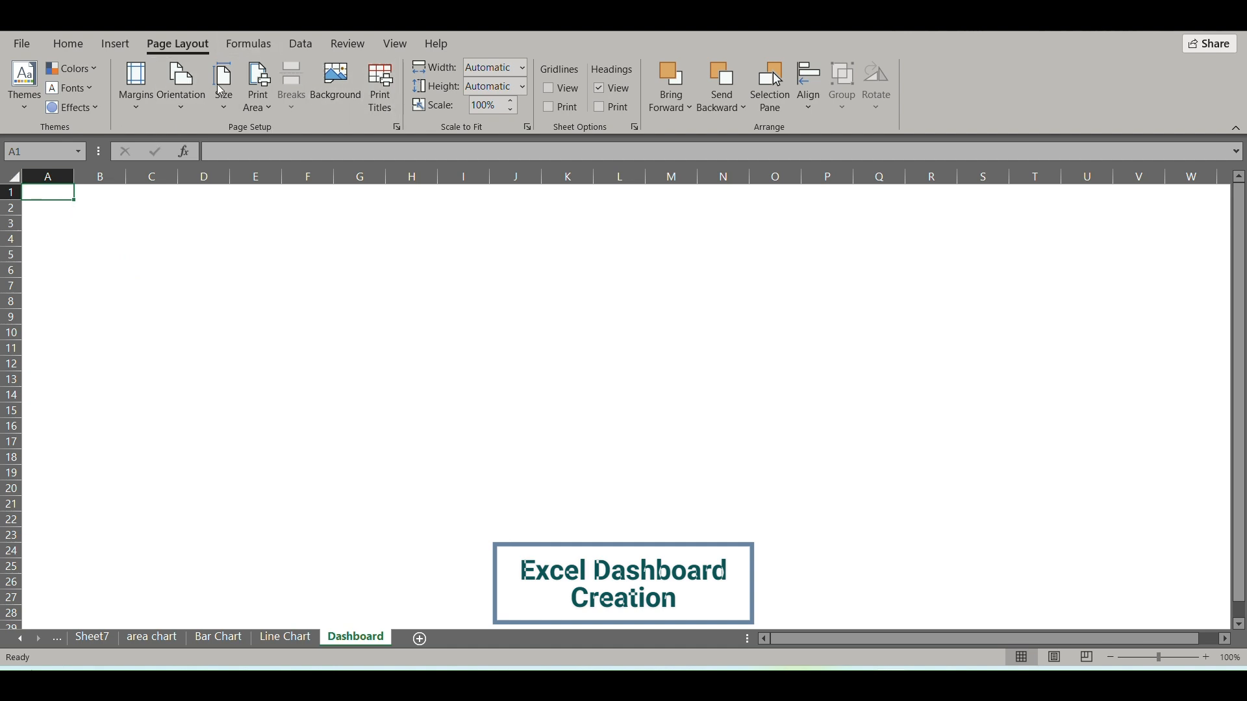
click(107, 47)
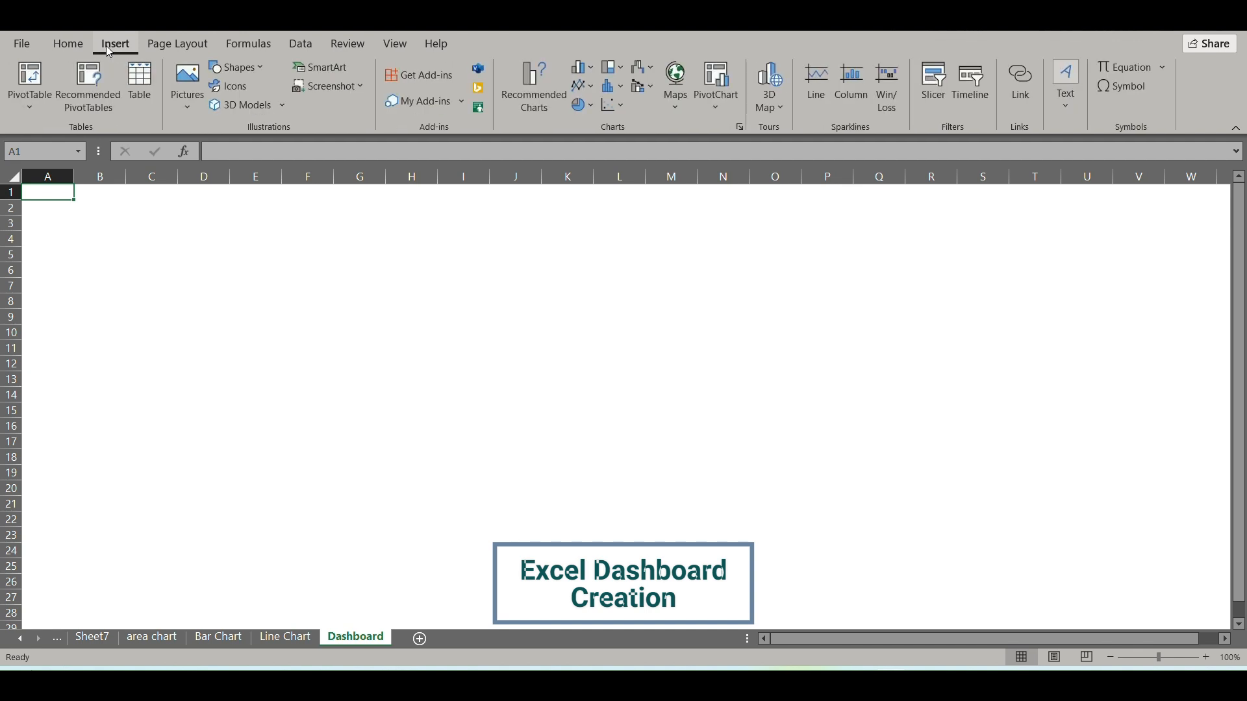
click(200, 83)
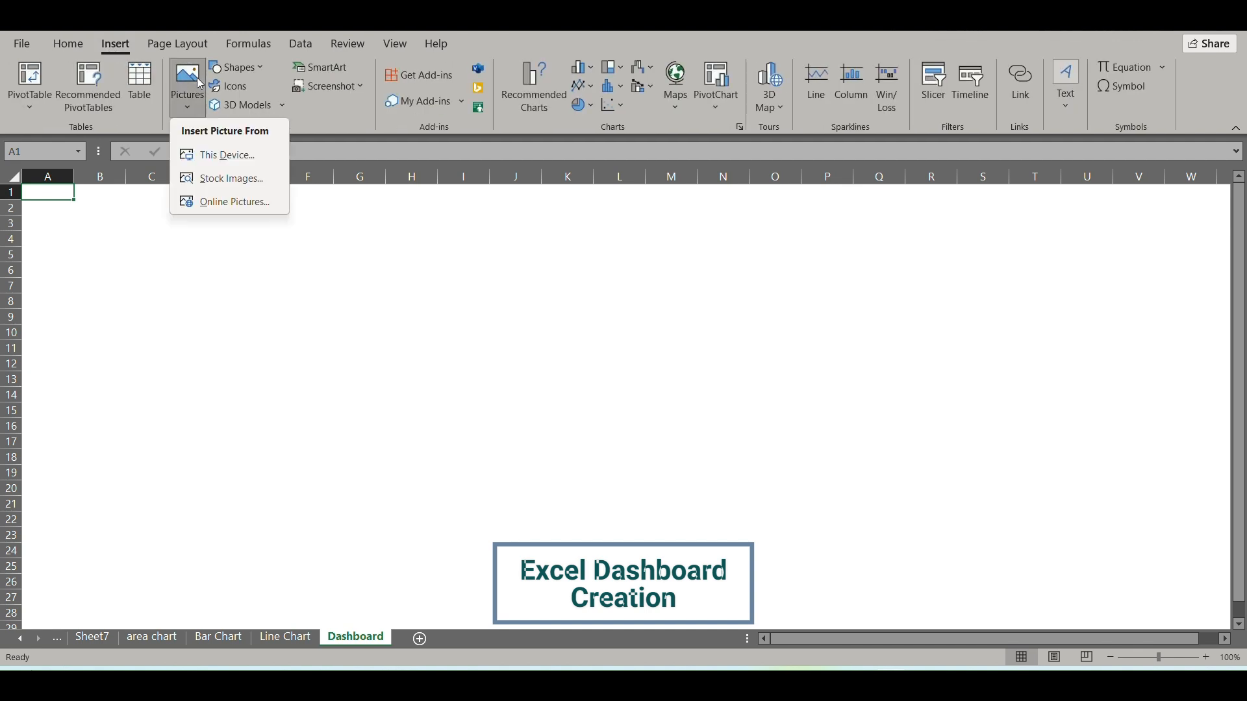
click(221, 156)
click(385, 291)
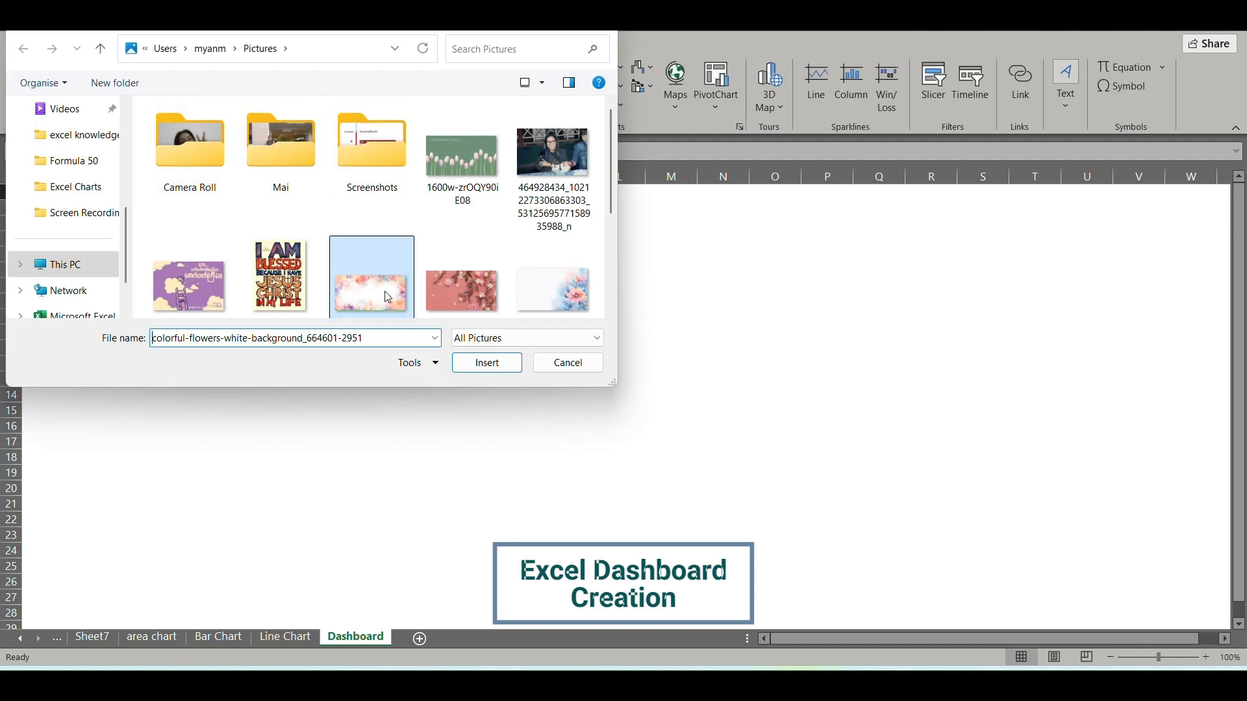
click(481, 365)
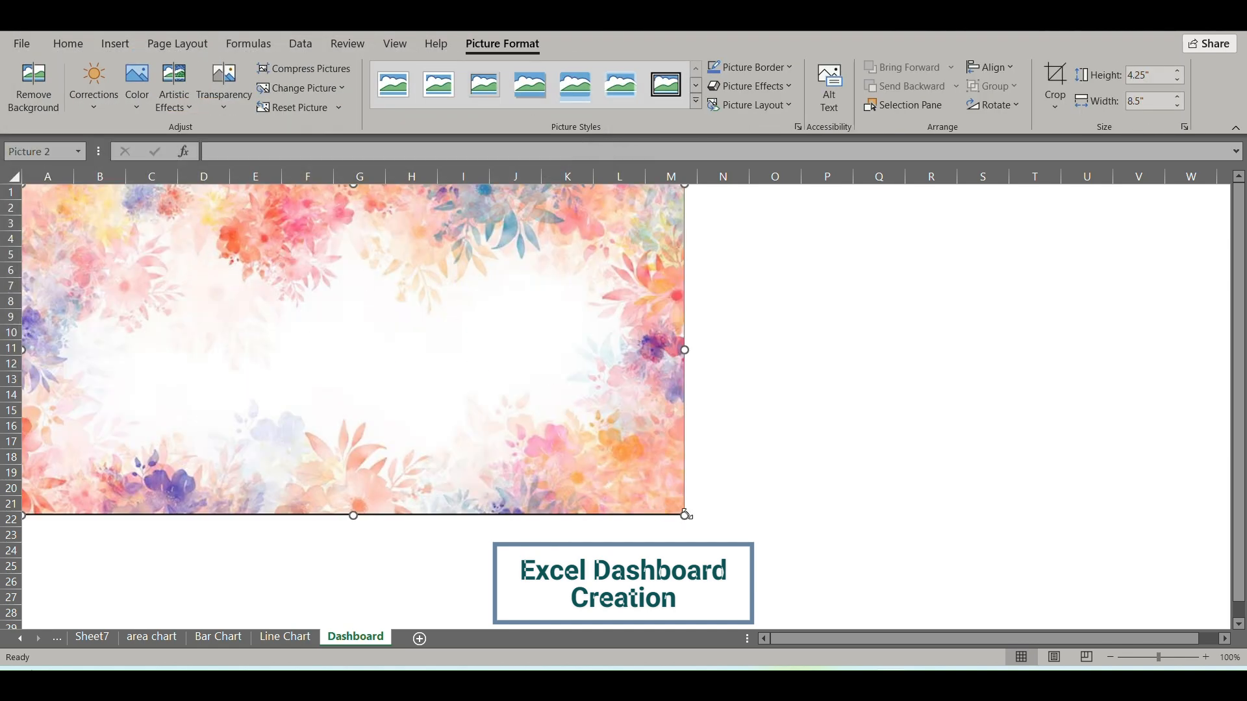
Enlarge the flower picture to about 7.86" high by 15.72" wide, and undo both the resize and the insertion.
drag(684, 516, 1227, 562)
scroll(818, 421, down, 5)
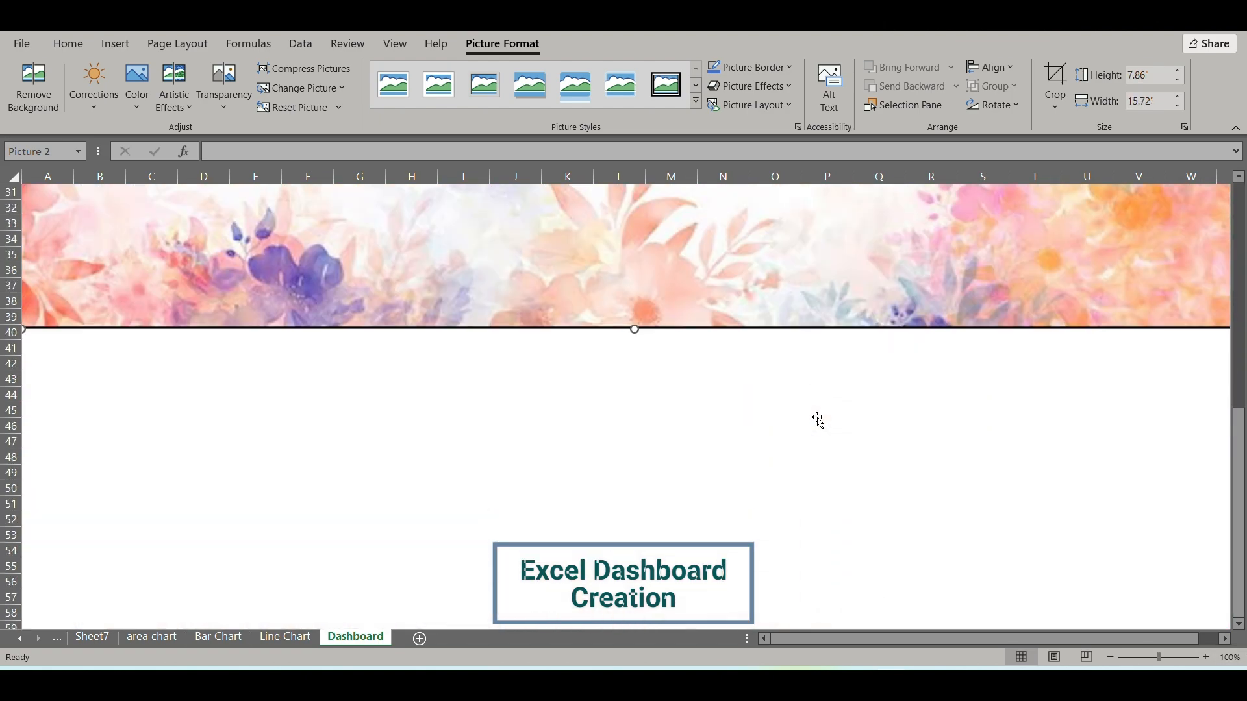
scroll(816, 417, up, 10)
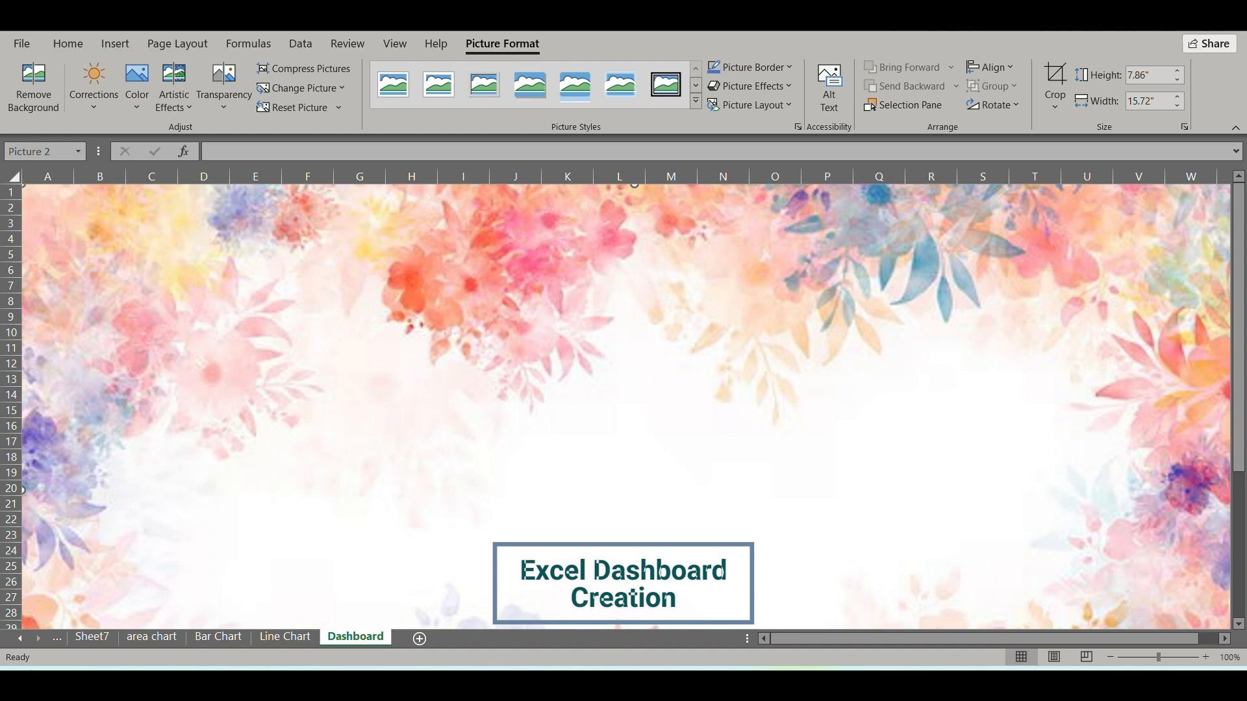
key(ctrl+z)
key(ctrl+z)
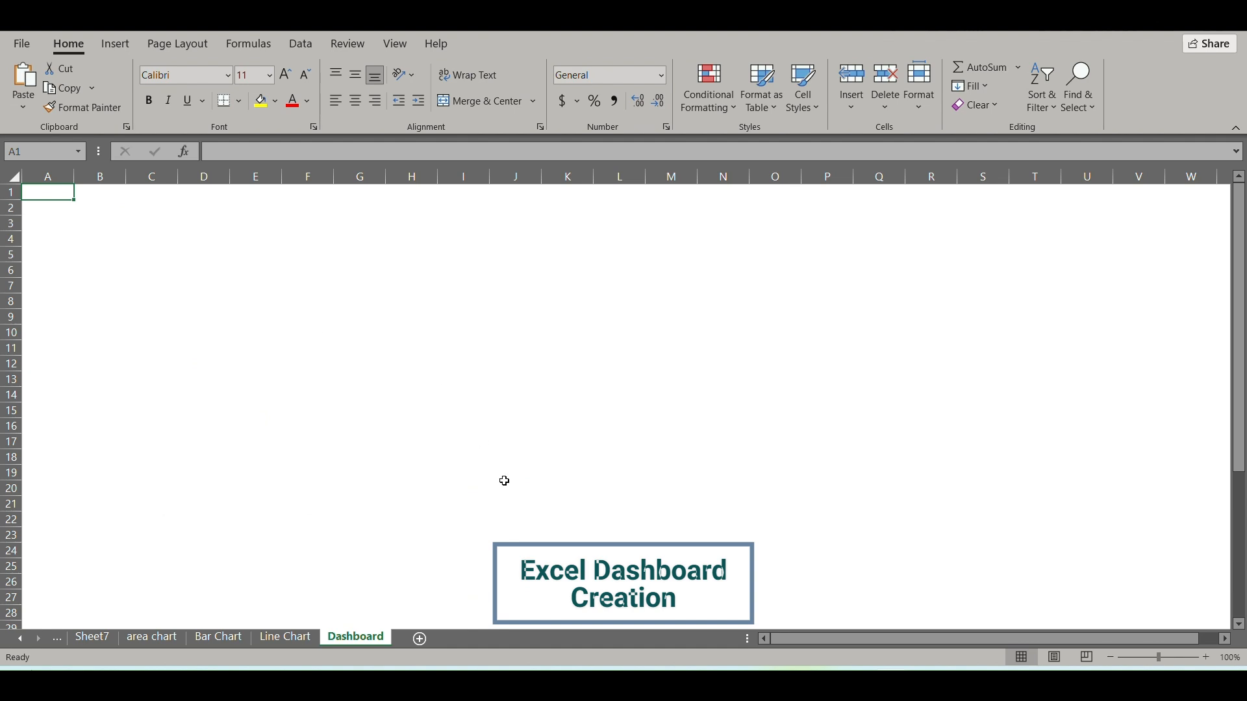
Set the picture Cute-Flower-Backgrounds-Aesthetic from the Pictures folder as the Dashboard sheet's background.
click(185, 46)
click(357, 93)
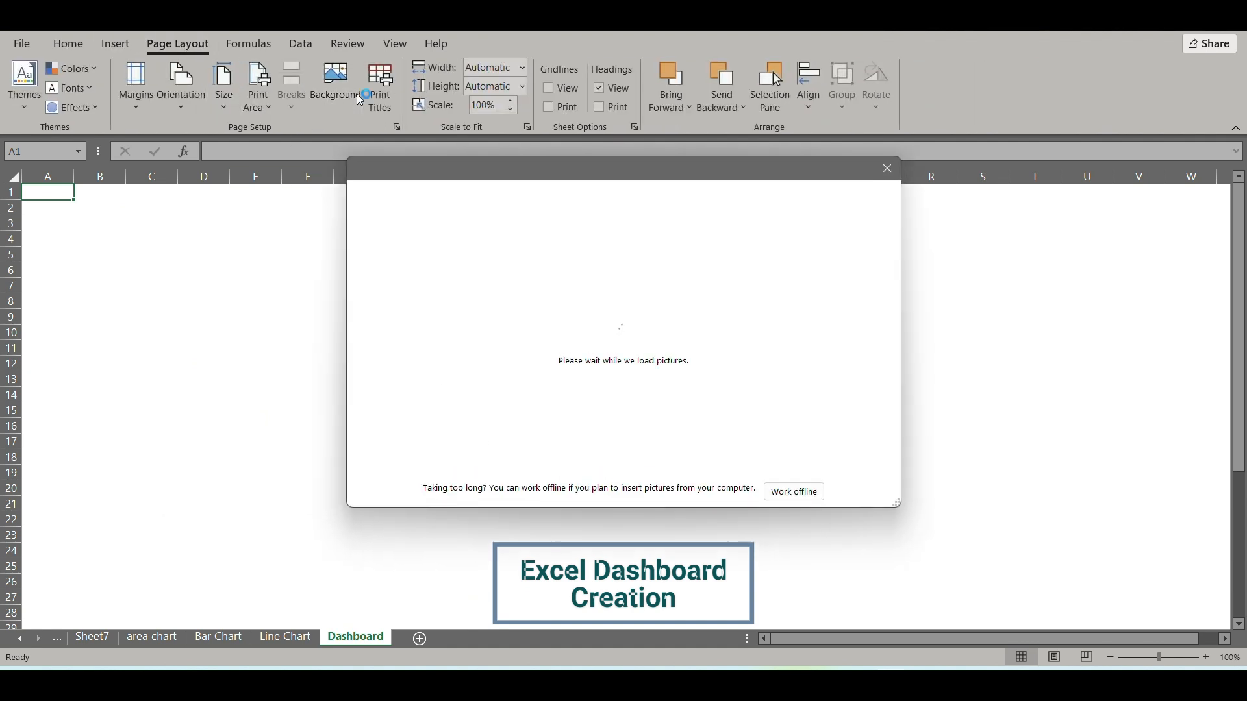
click(515, 246)
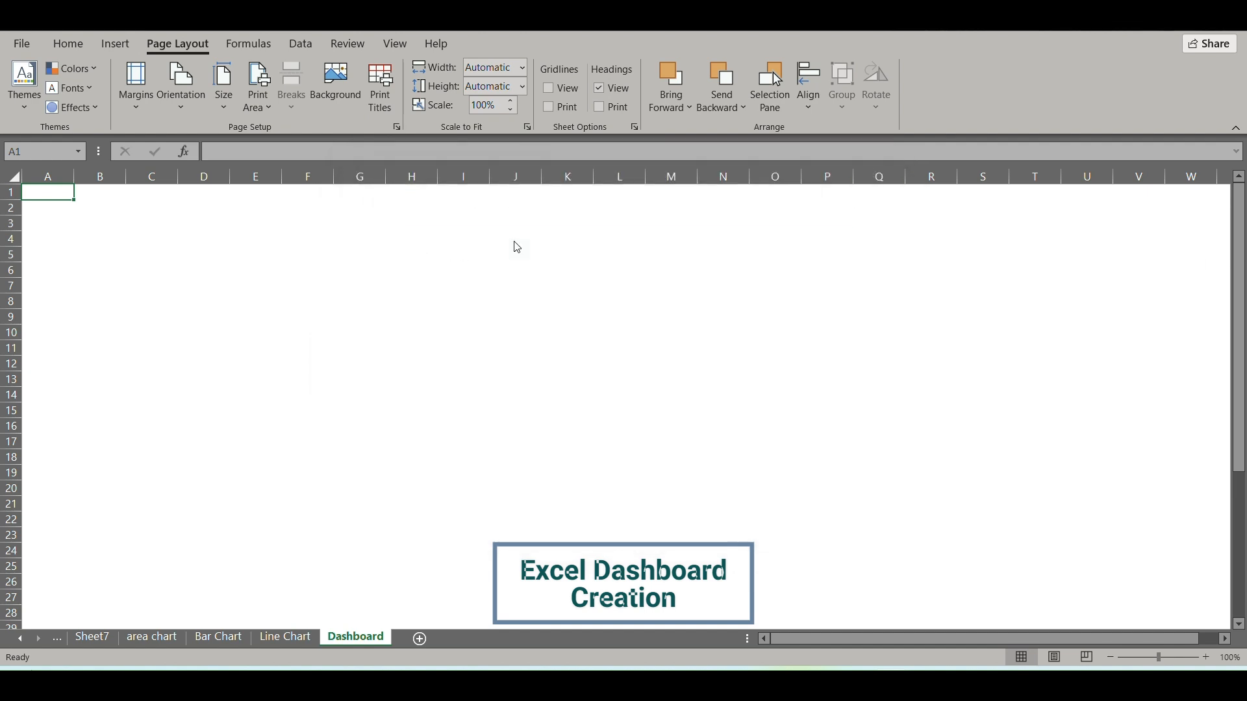
scroll(267, 309, down, 1)
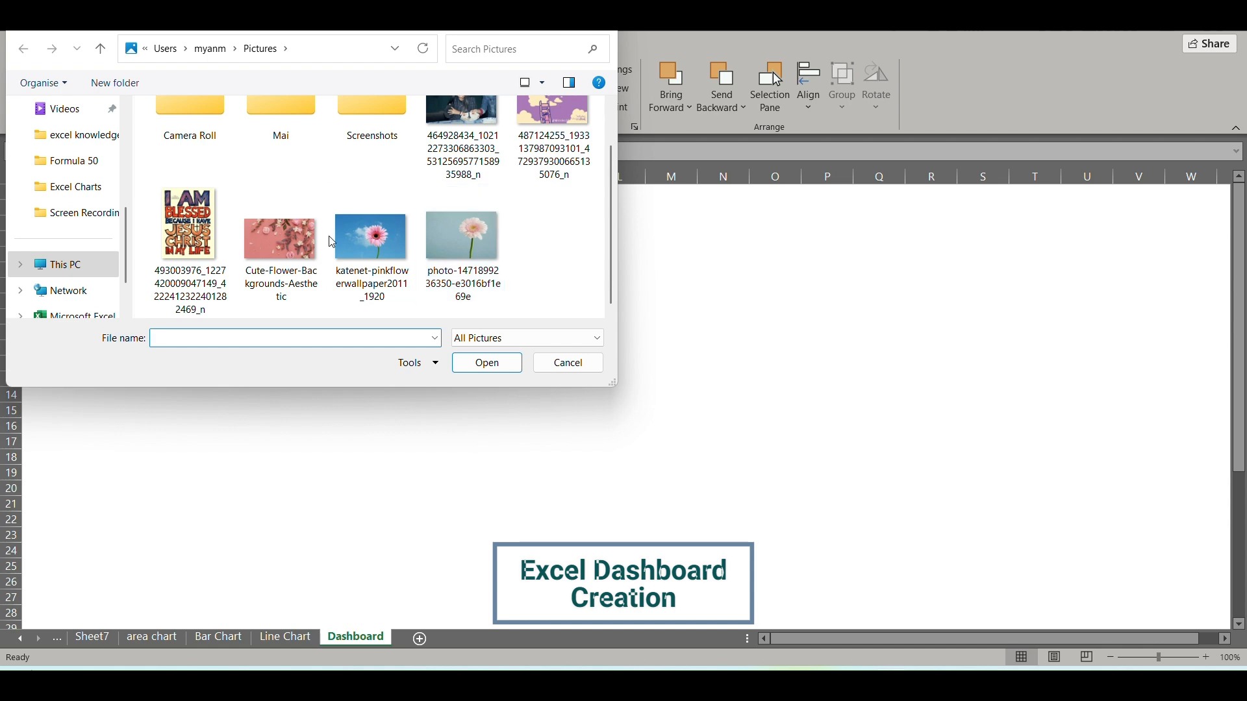
click(281, 244)
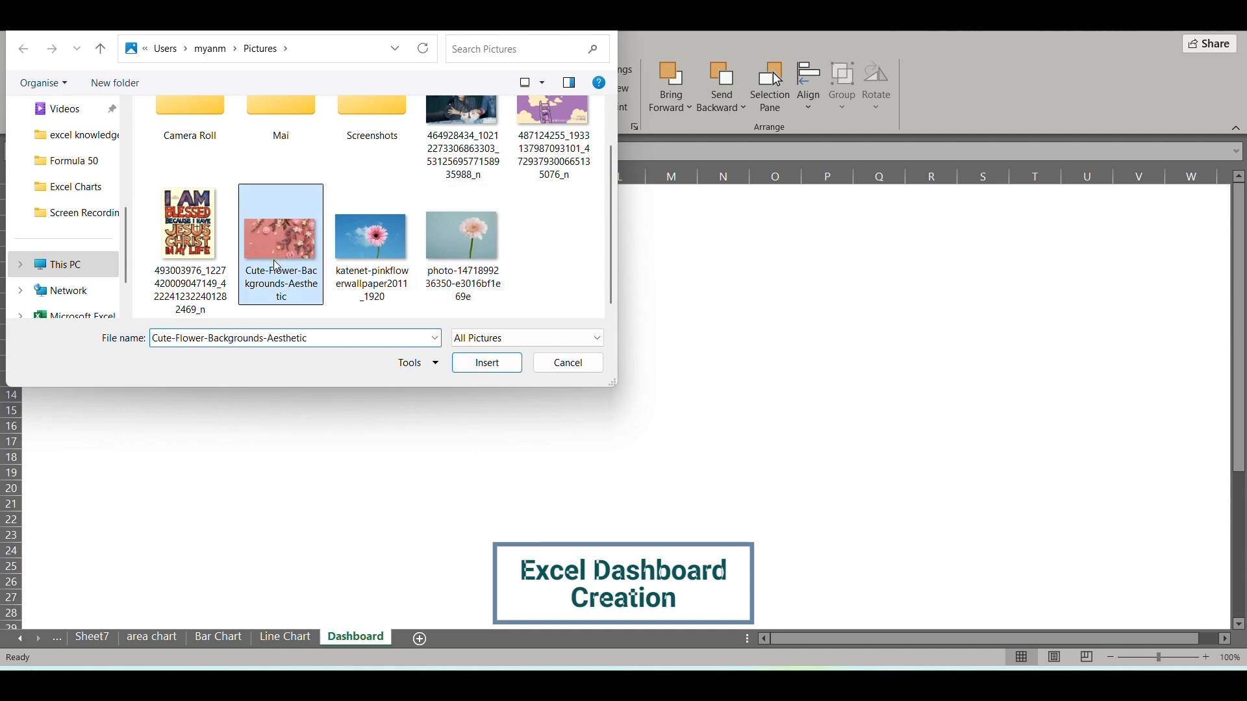
click(499, 369)
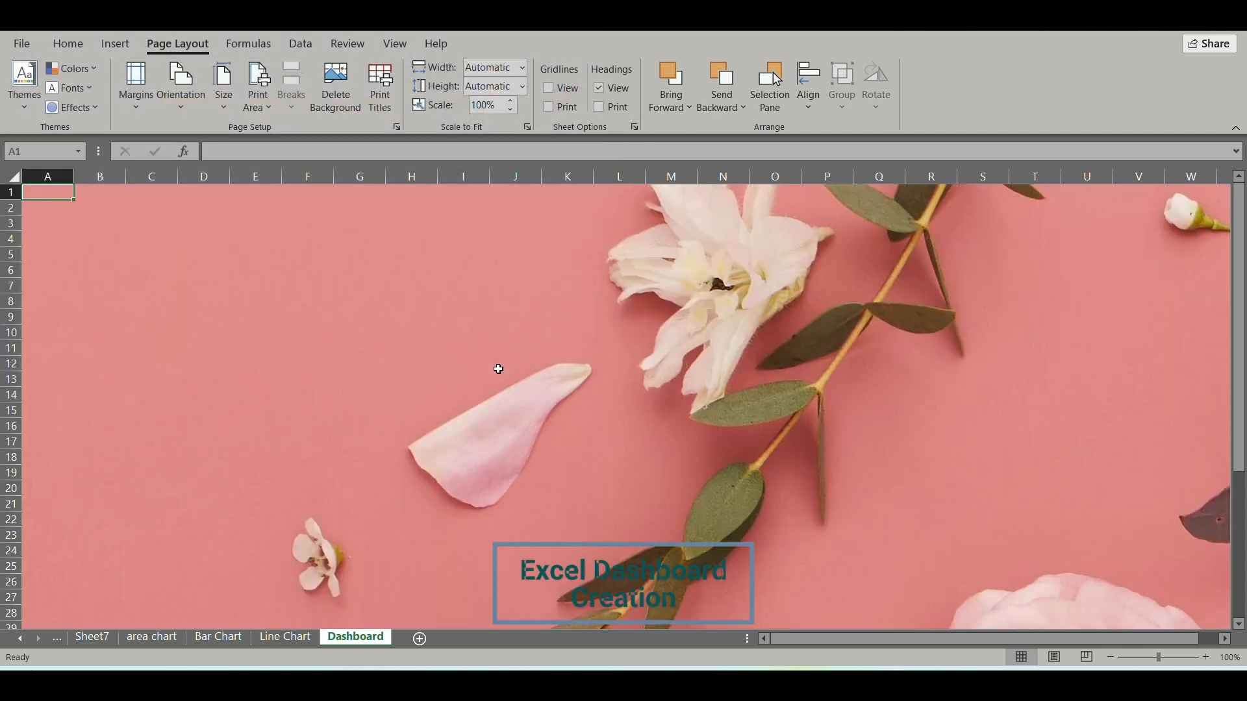
scroll(499, 369, down, 17)
scroll(499, 369, right, 20)
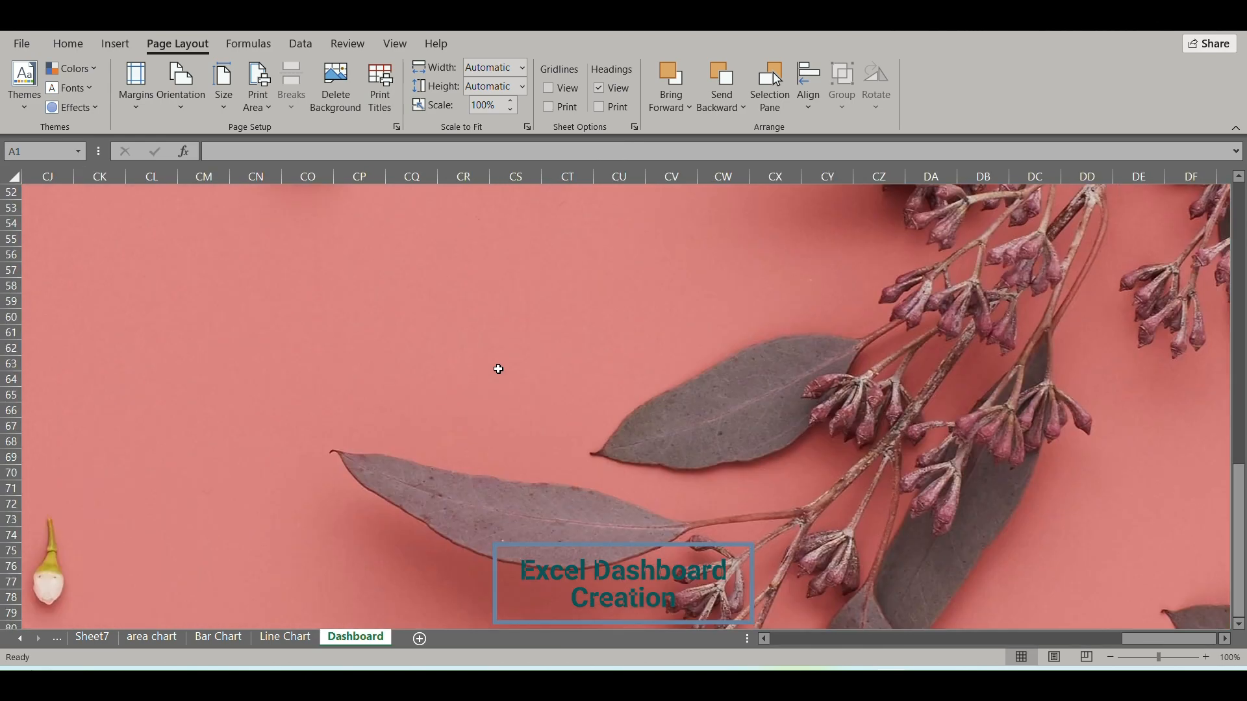
scroll(499, 369, right, 1)
drag(1202, 641, 779, 637)
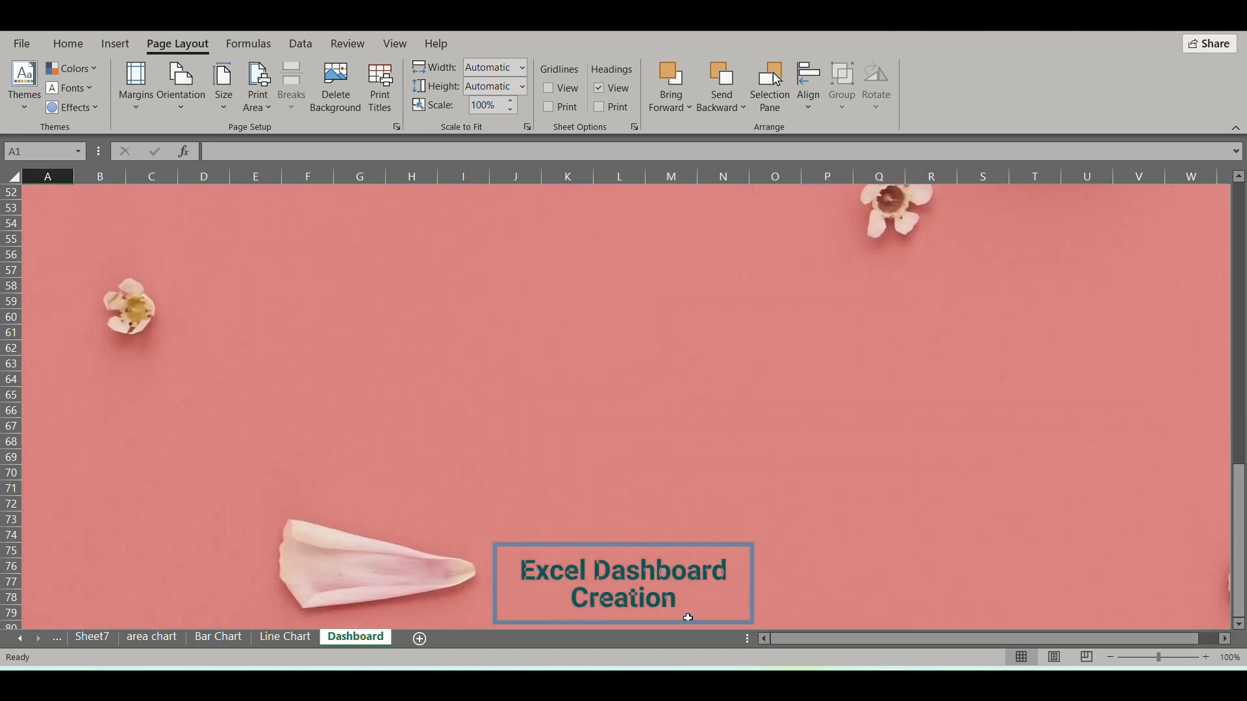
click(267, 302)
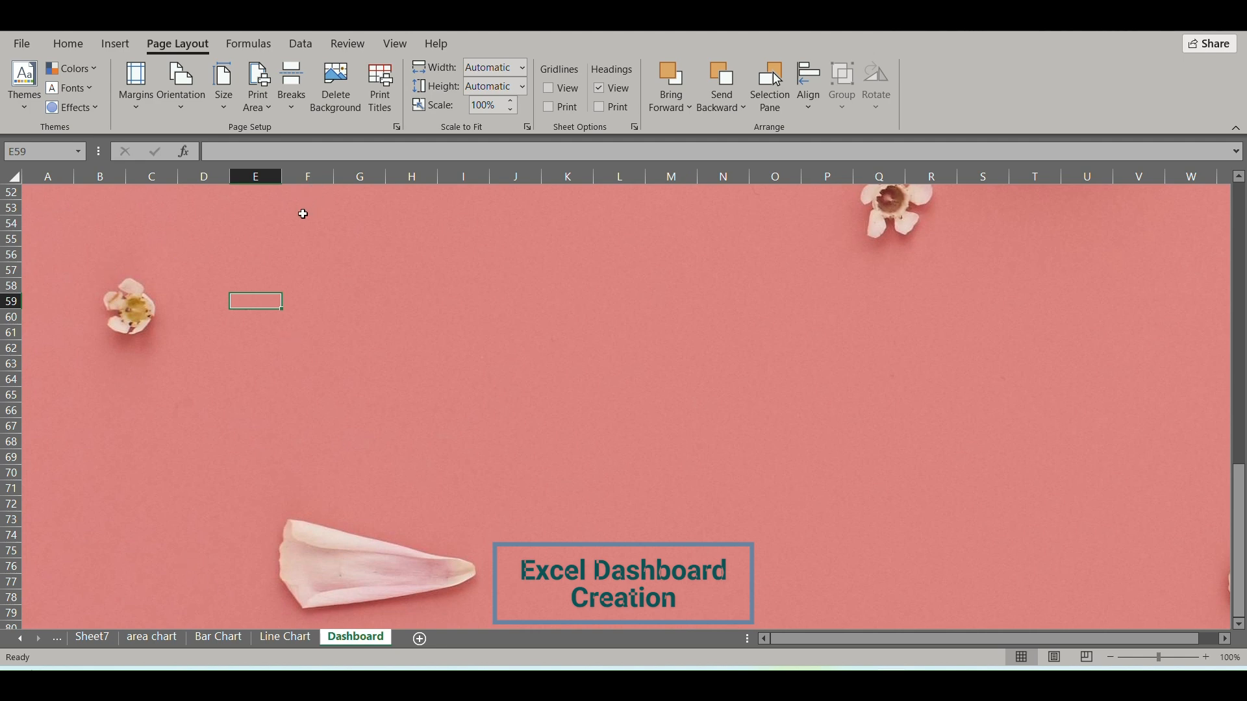
click(115, 45)
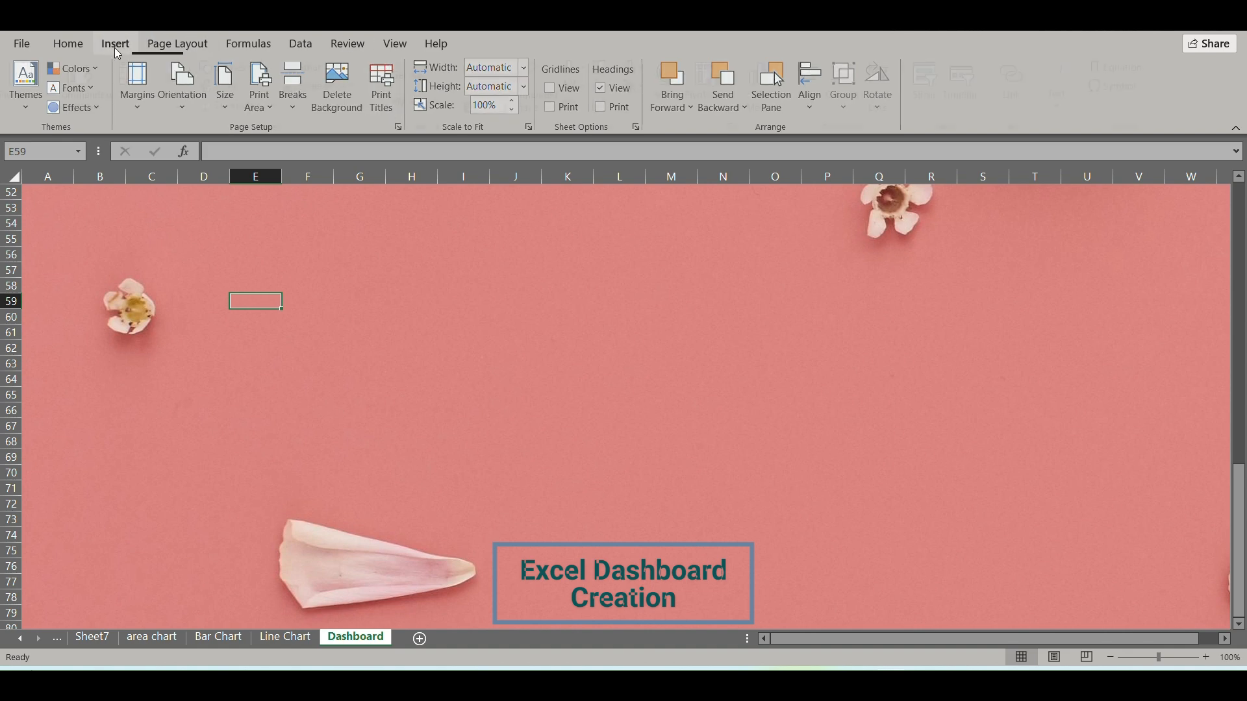
click(174, 46)
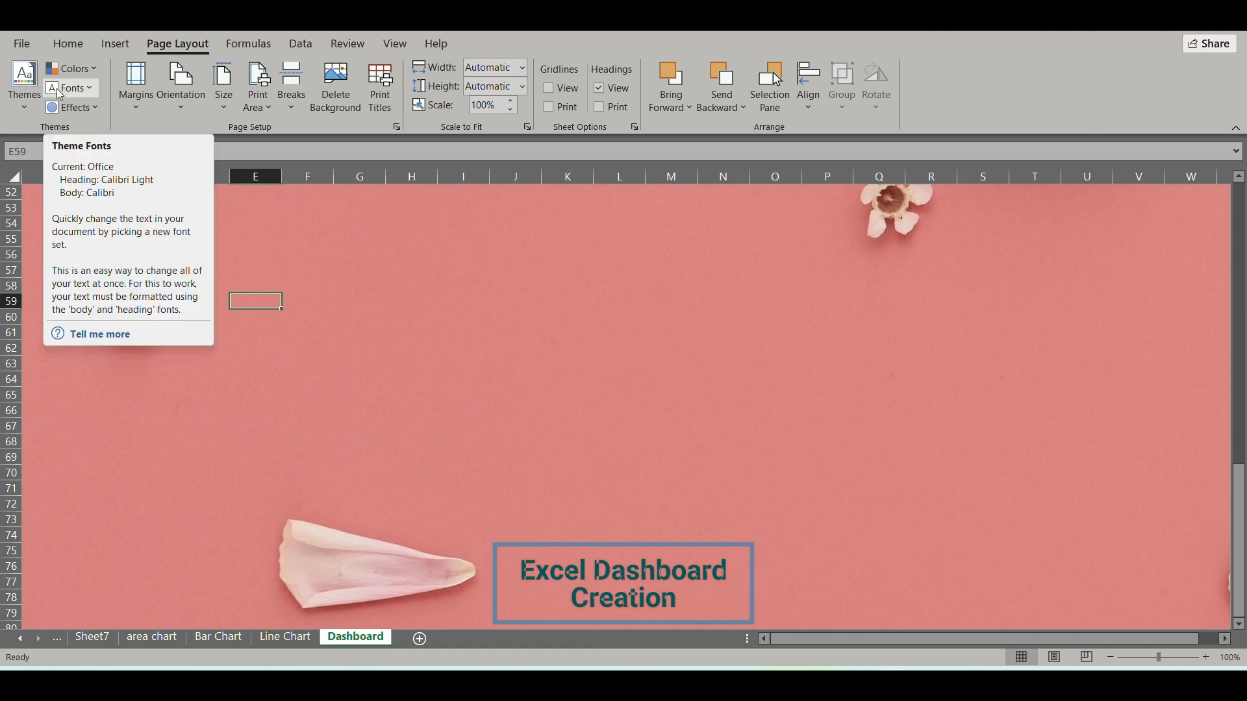
Insert a text box on the Dashboard sheet near cell F55.
click(125, 49)
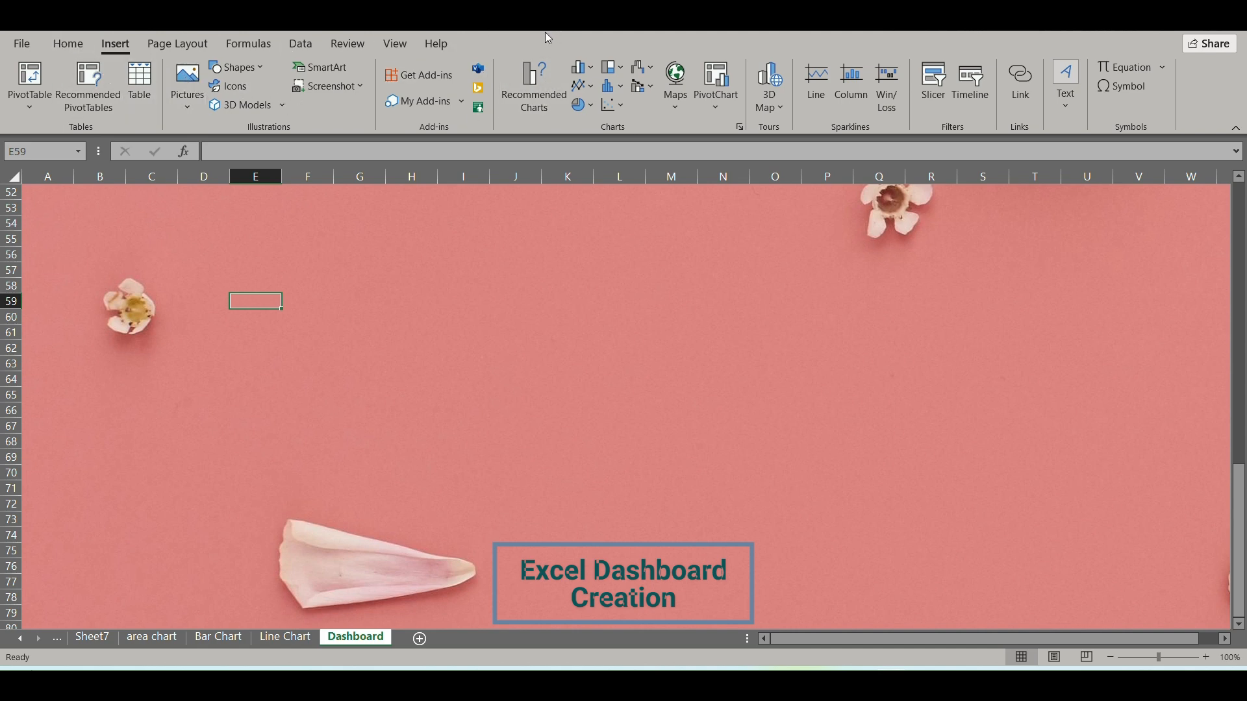
key(alt+Tab)
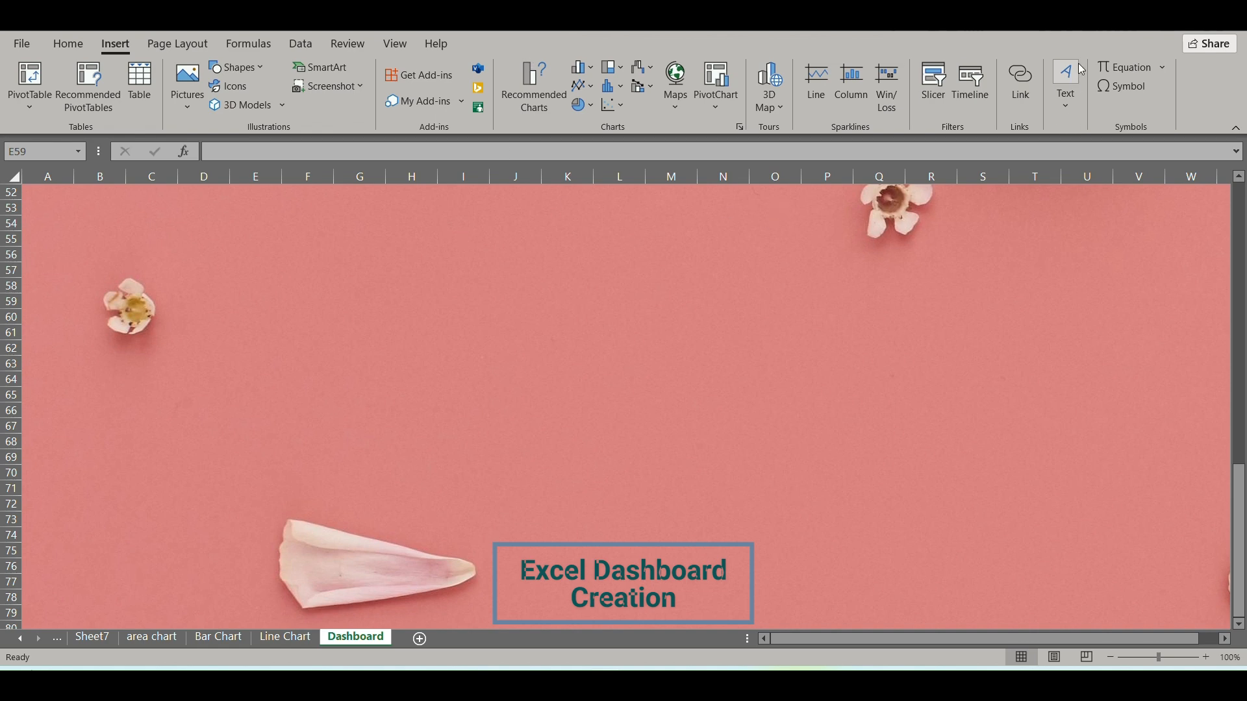
key(alt+Tab)
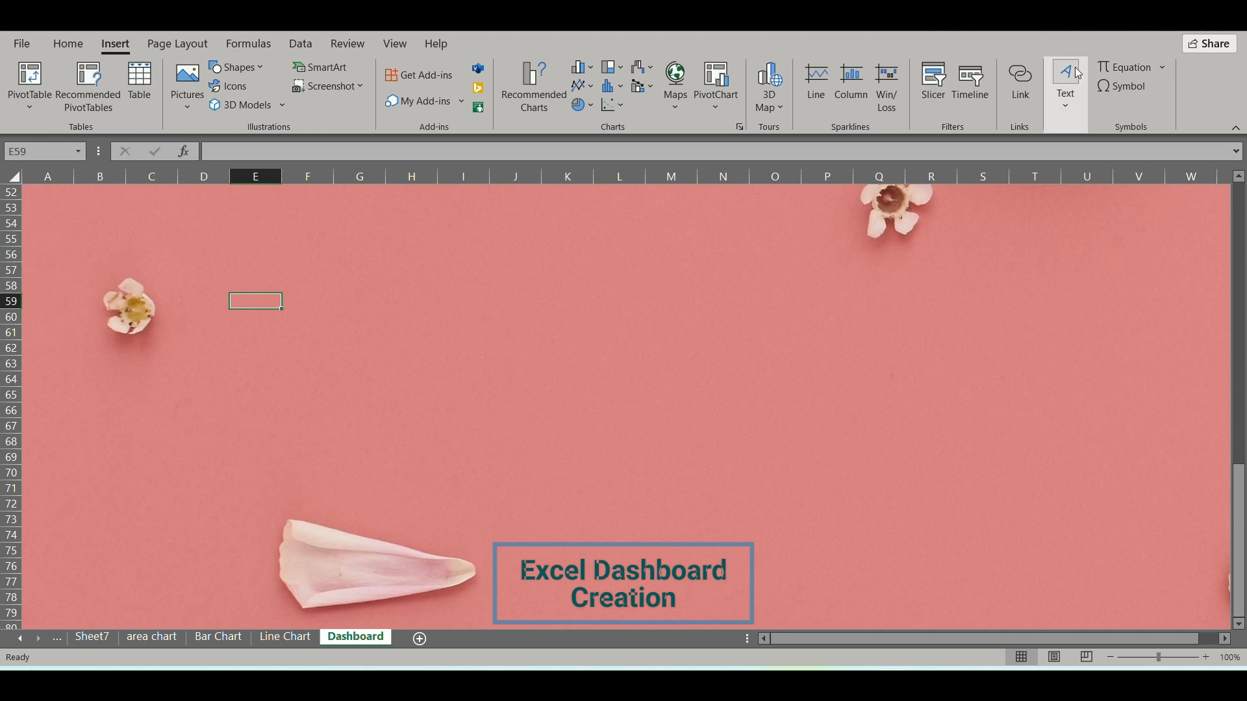
click(1075, 75)
click(1071, 77)
click(1067, 78)
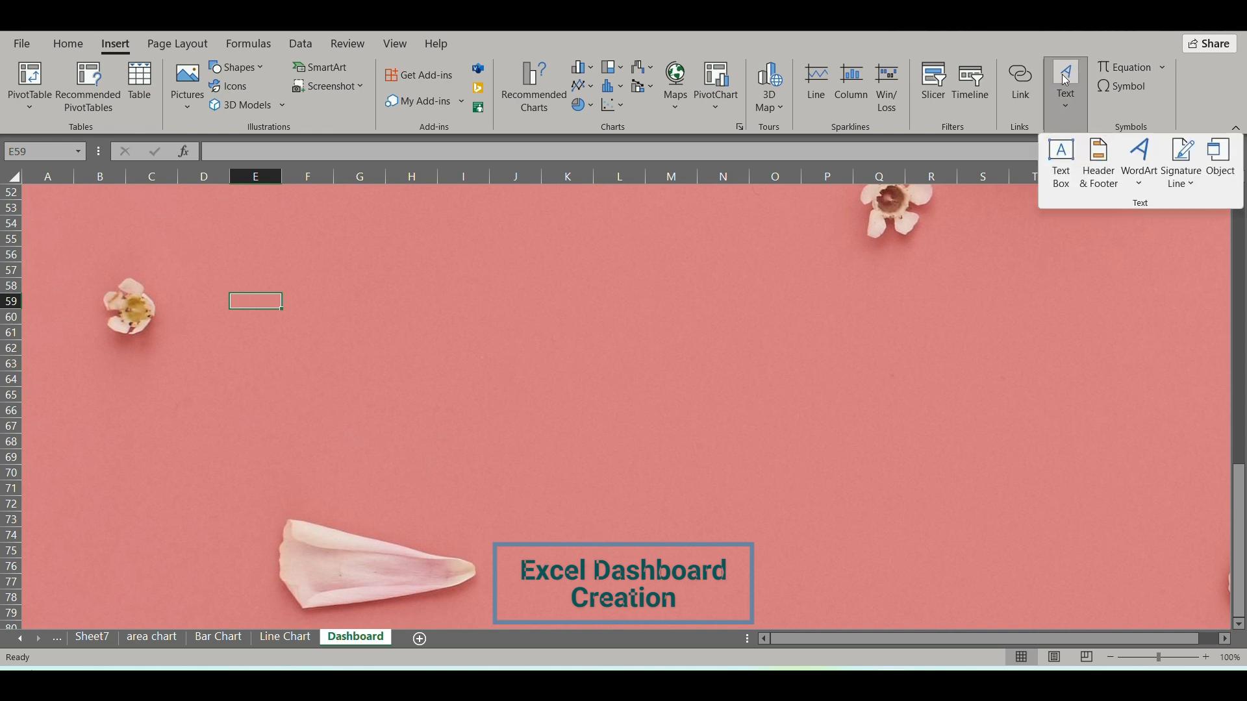
click(1061, 158)
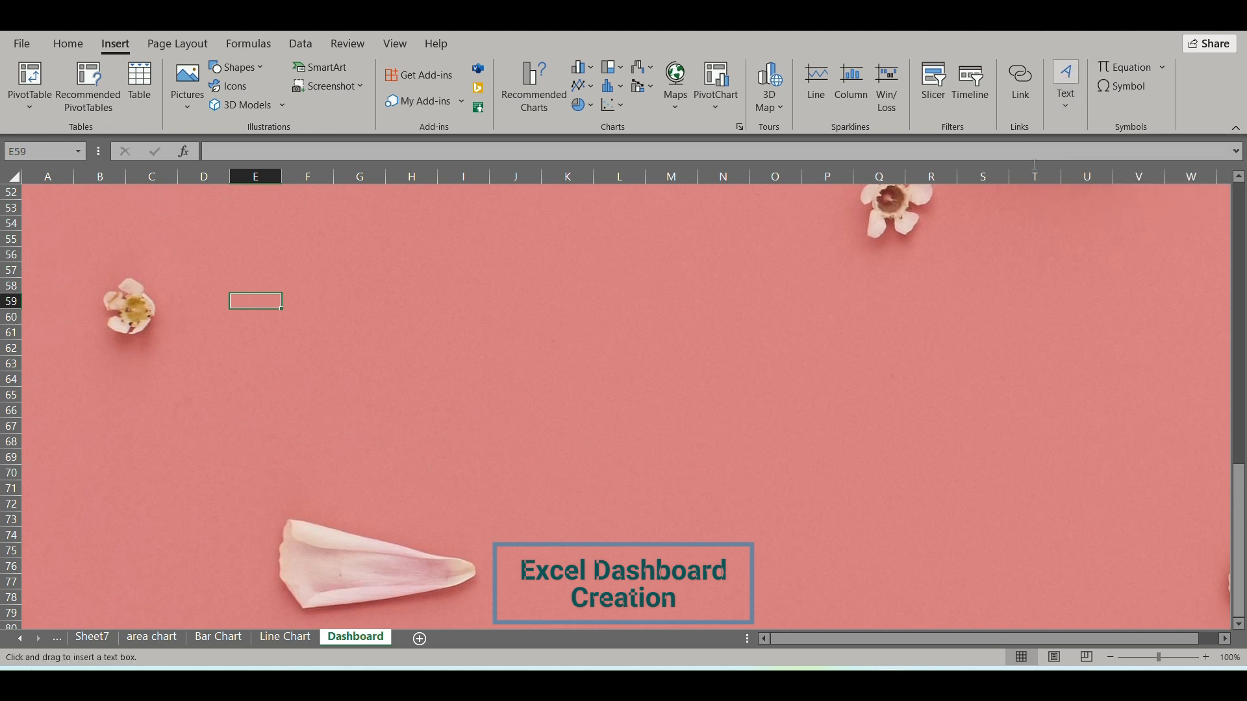
click(286, 234)
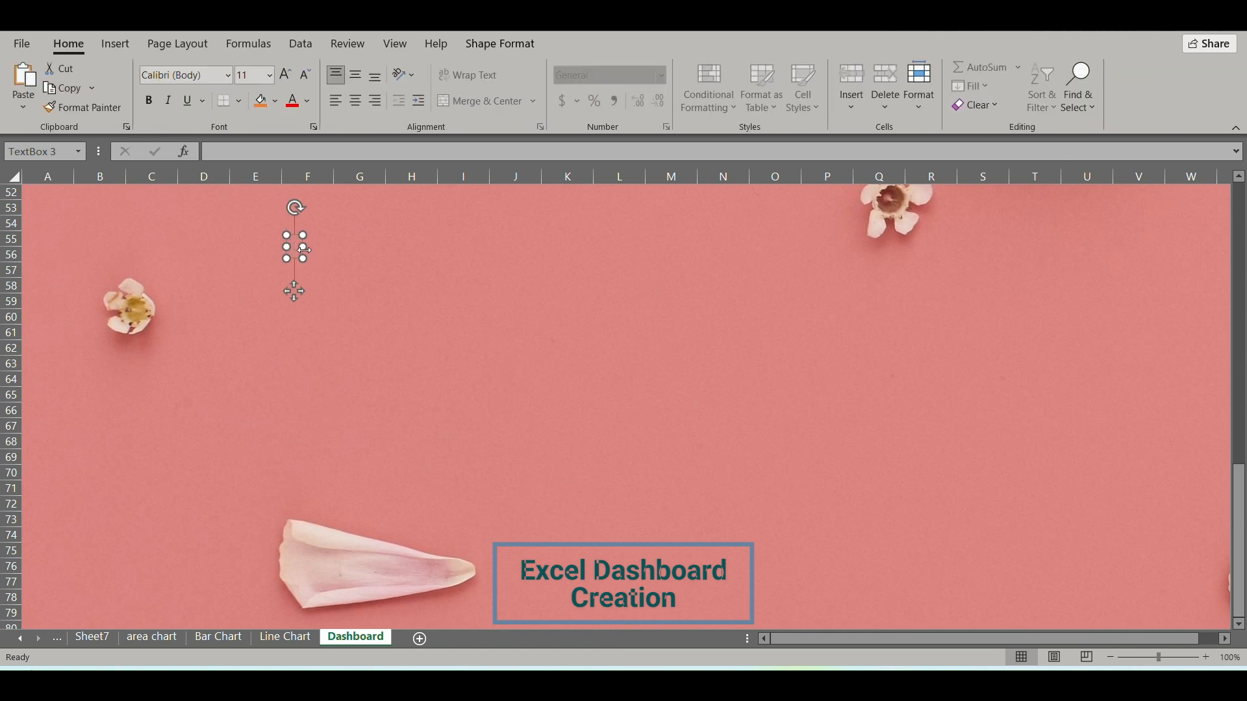
Enter the title "Excel Dashboard Smaple" in the new text box.
text(Ex)
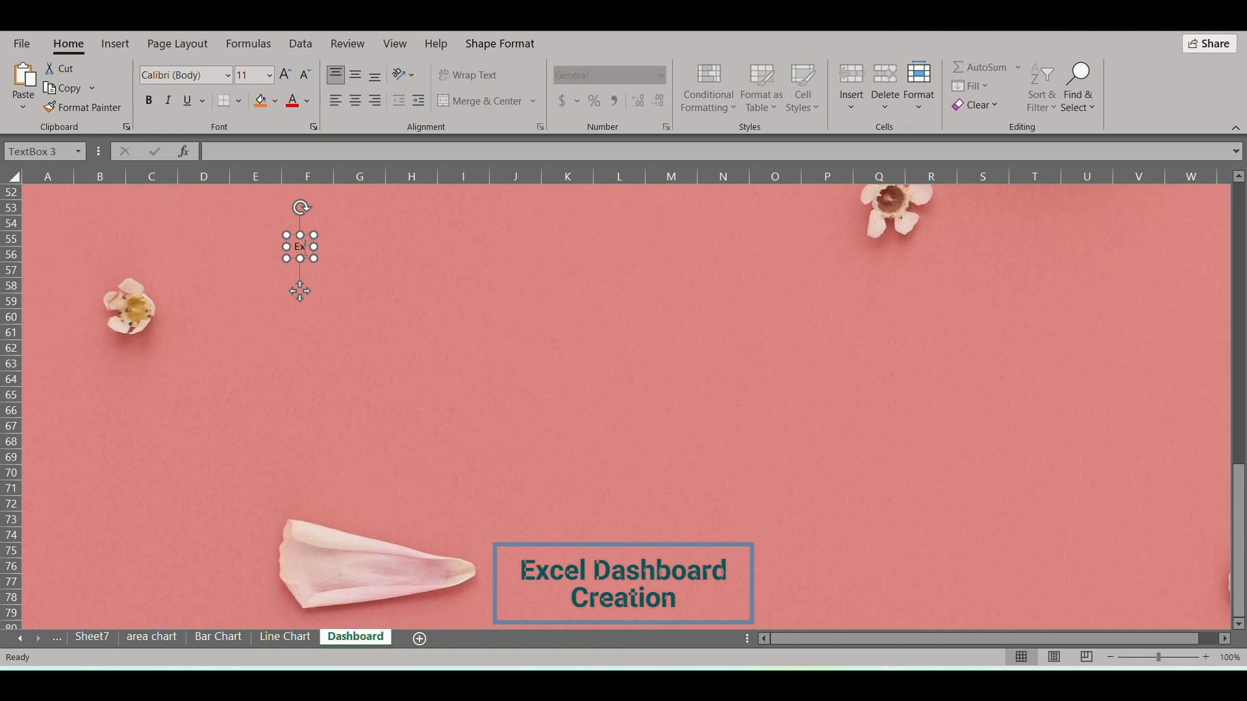
text(cel Das)
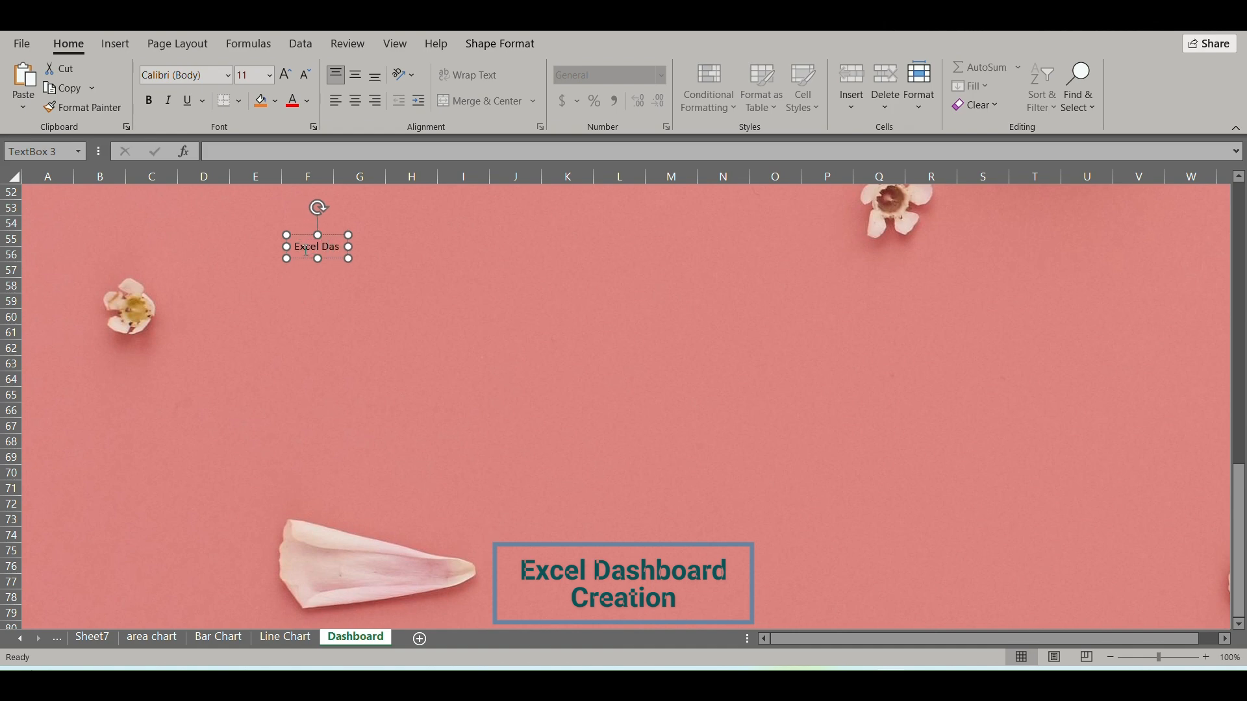
text(hbo)
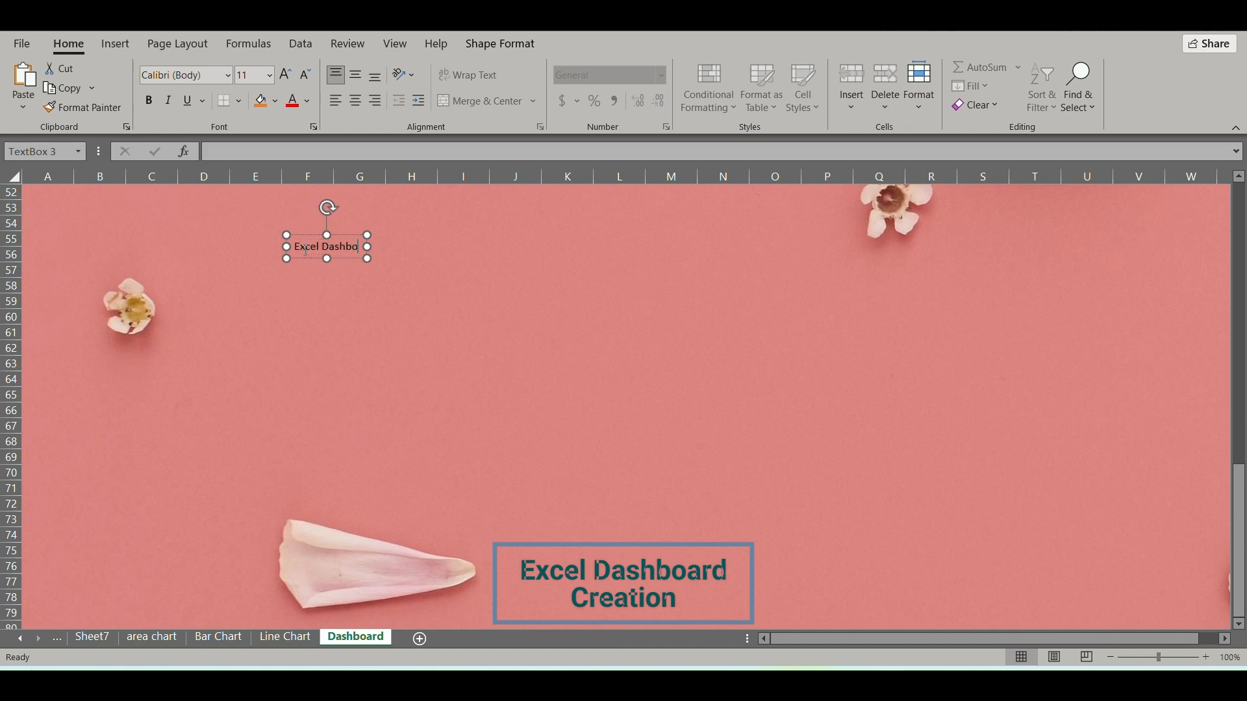
text(ard )
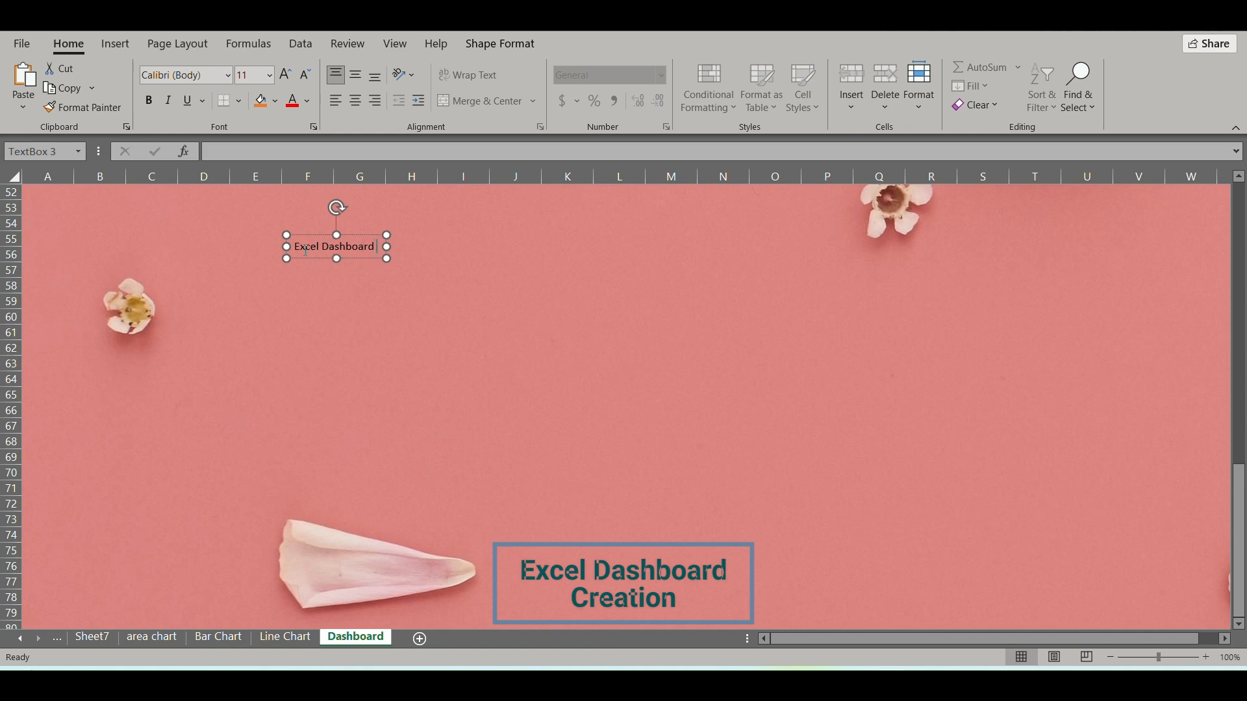
text(Smaple)
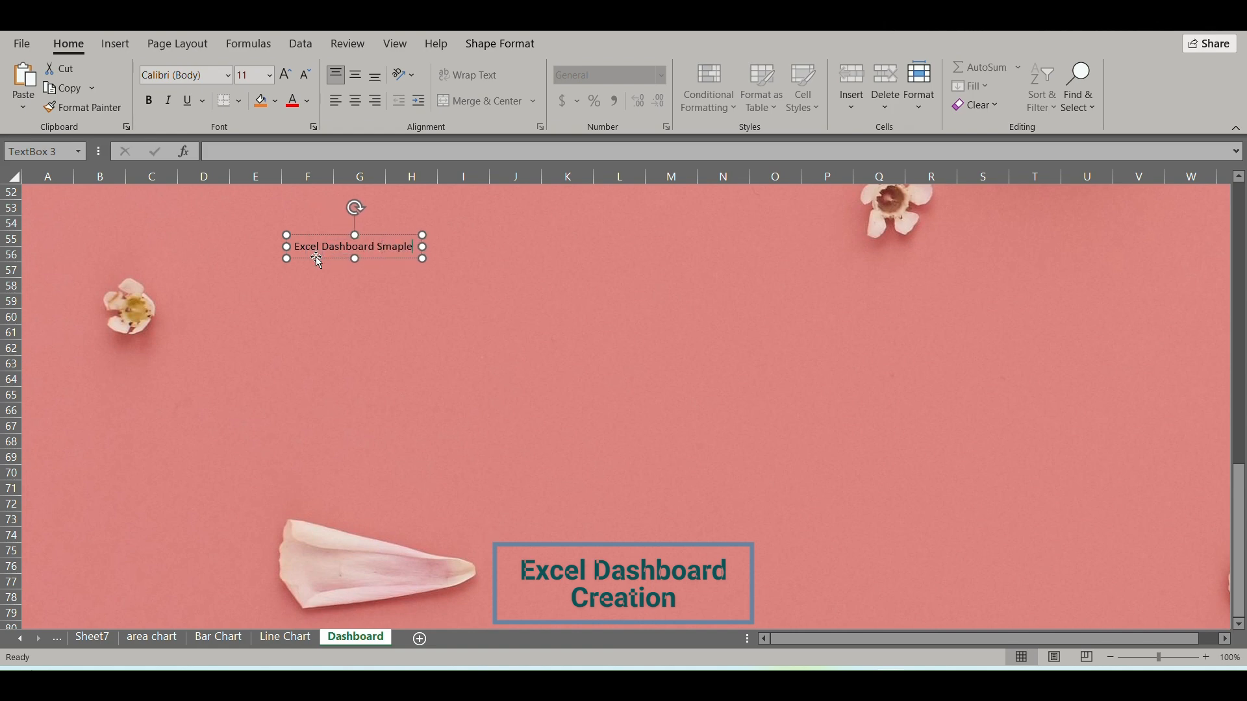
Enlarge the title text box to span about F52 to N56, and make its text centered and bold.
drag(423, 247, 716, 247)
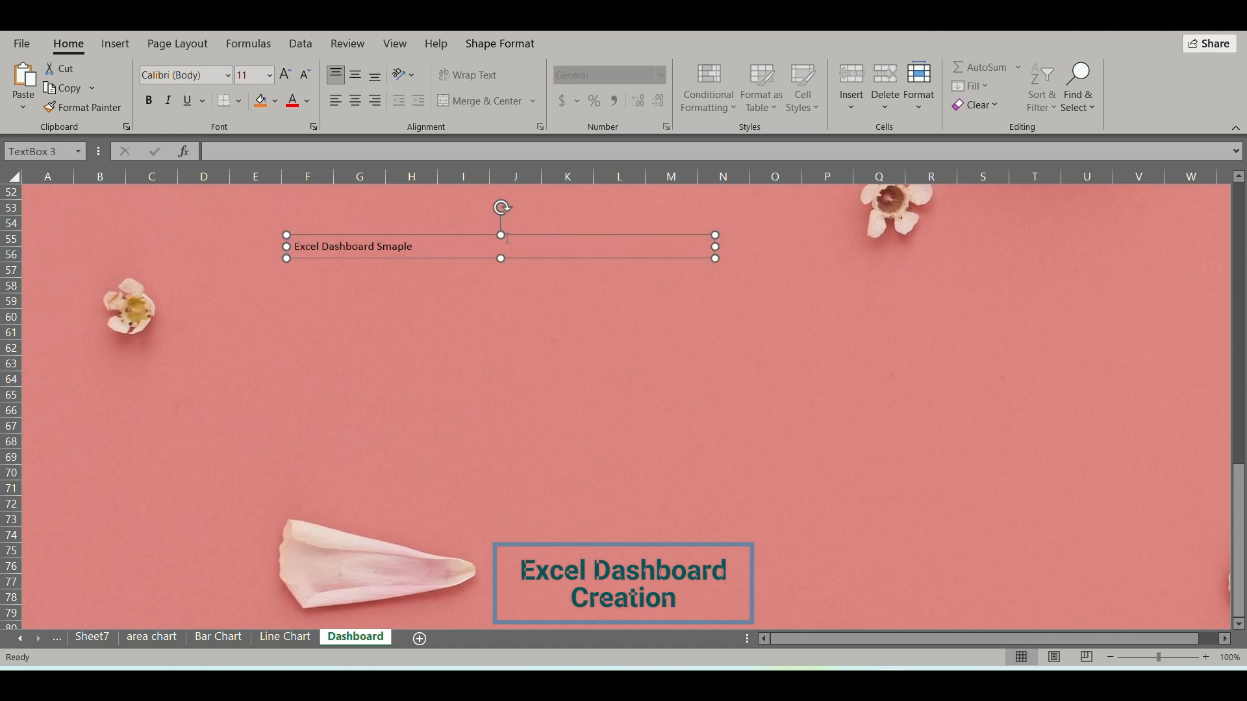
drag(504, 235, 503, 193)
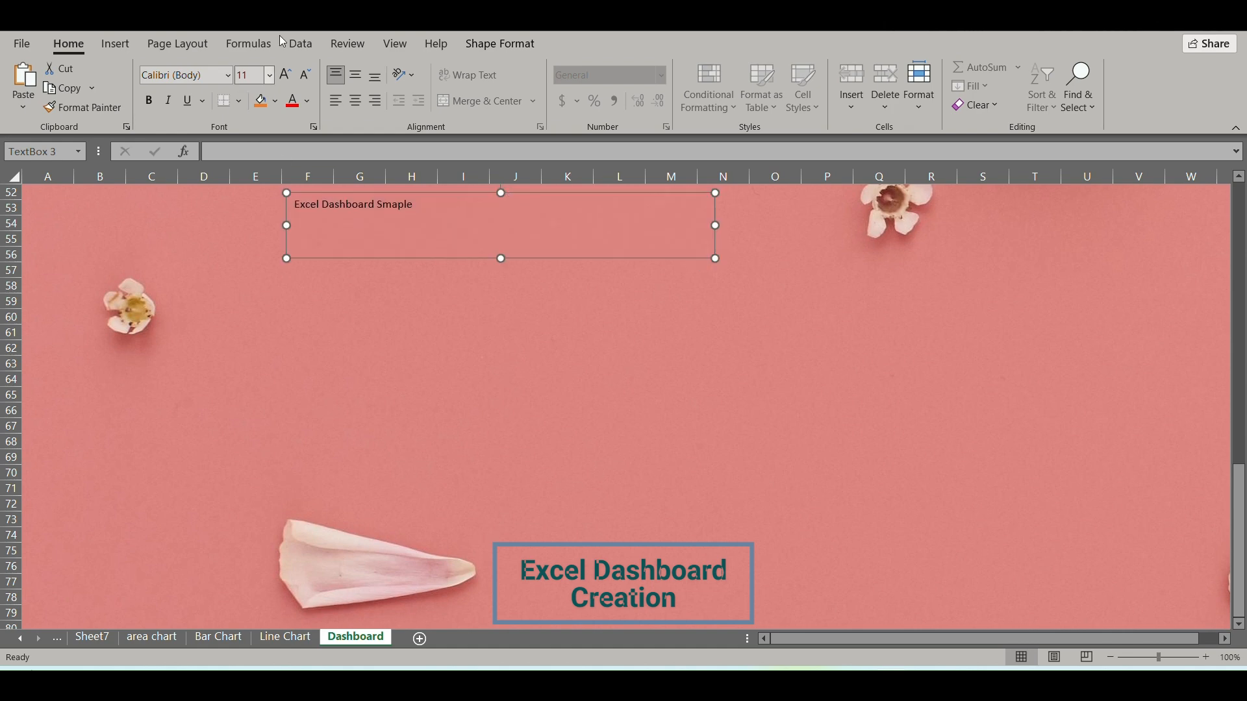
click(355, 102)
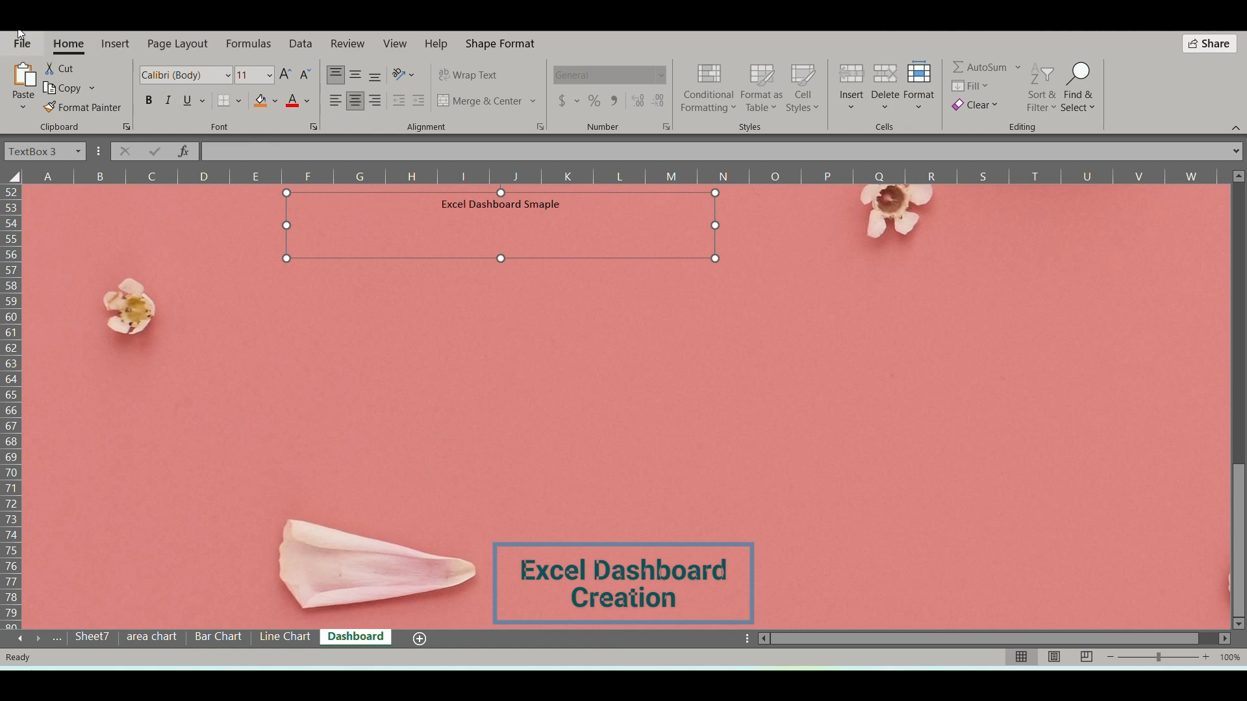
click(148, 102)
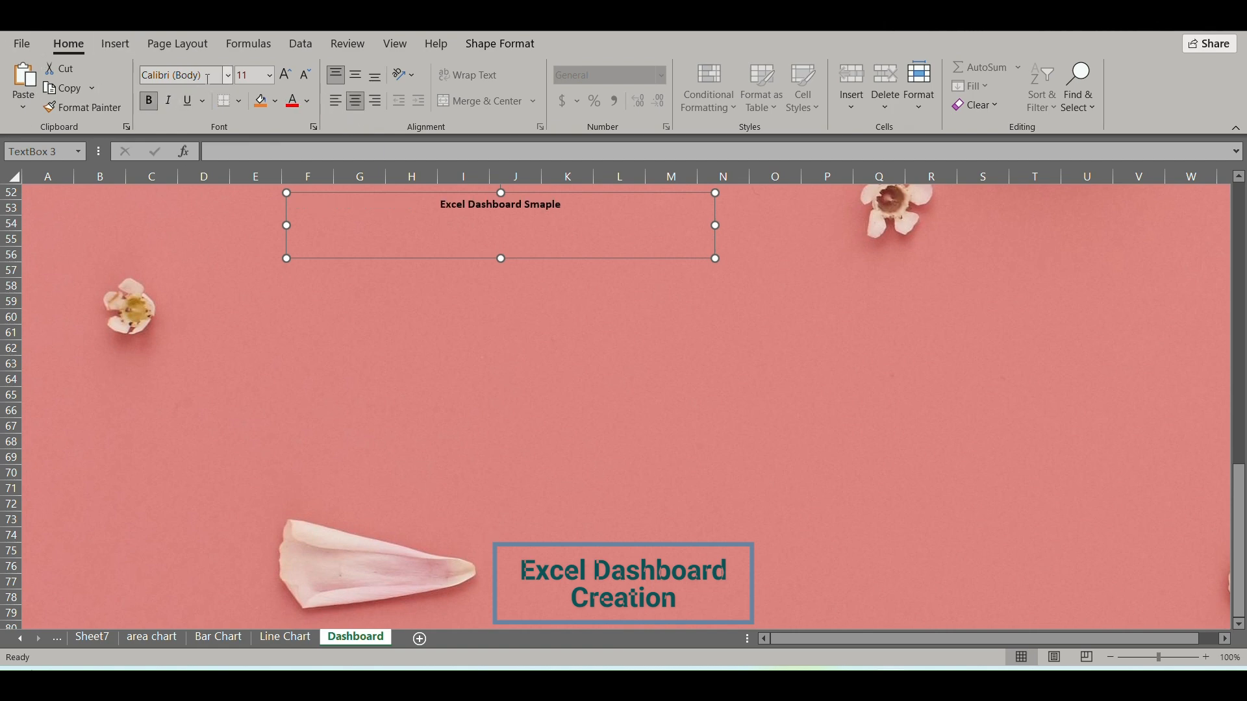
Set the title's font to Broadway at size 44 and widen its text box to about column U so the title fits on one line.
click(228, 76)
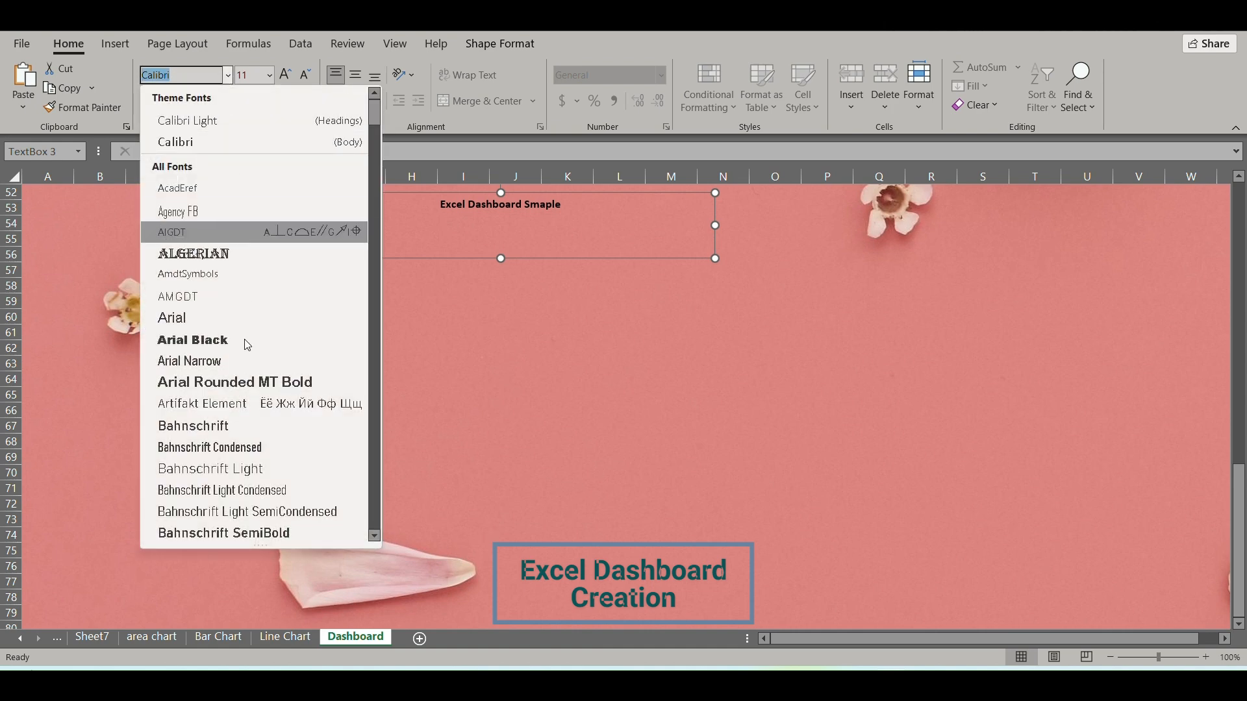
scroll(231, 390, down, 8)
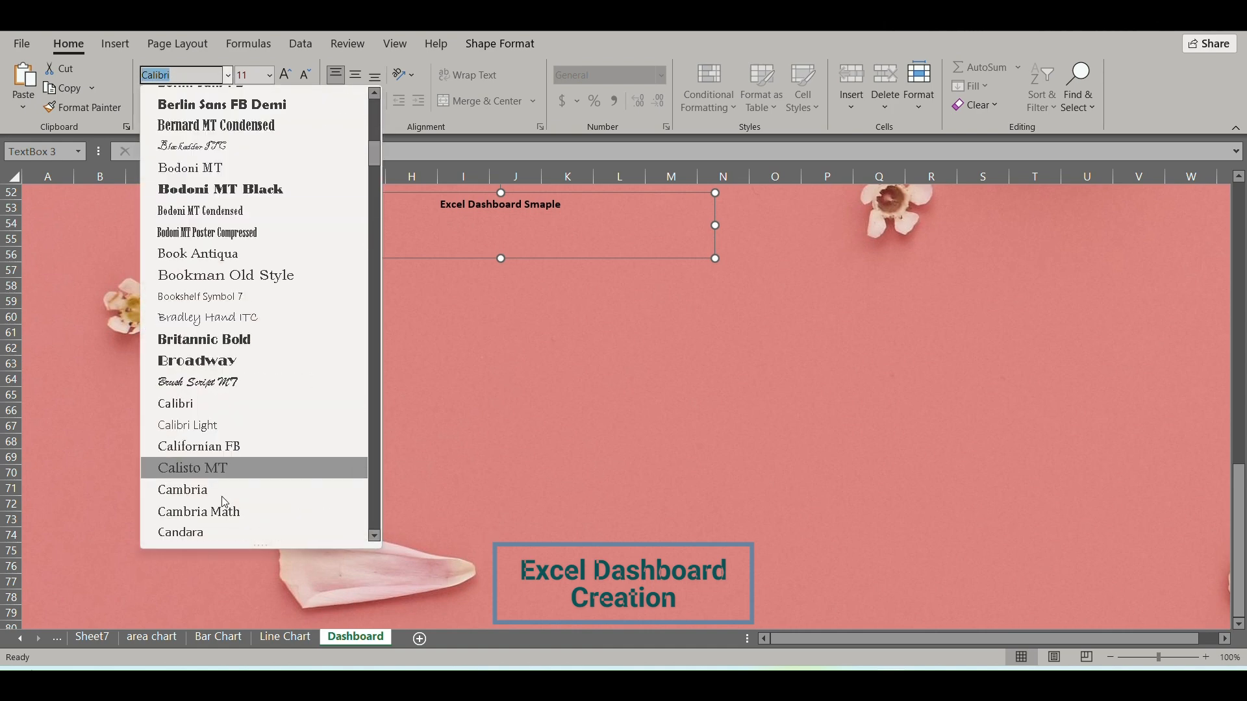
key(Escape)
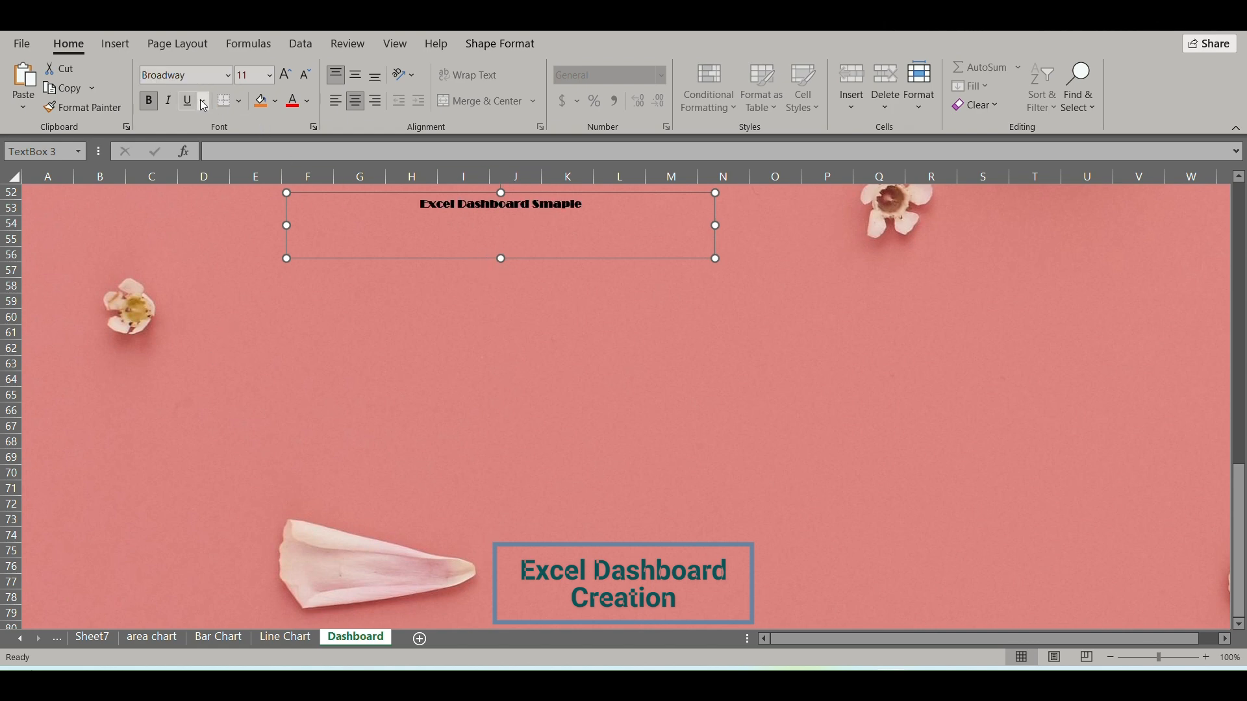
click(269, 75)
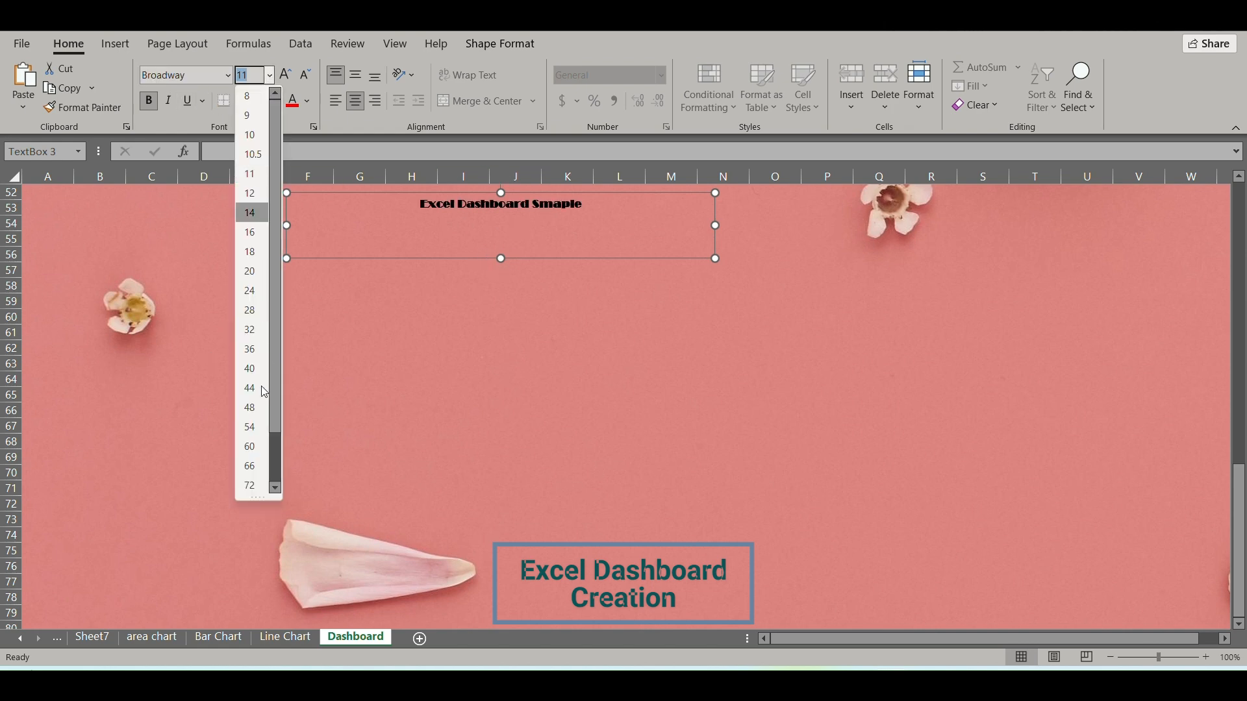
click(250, 389)
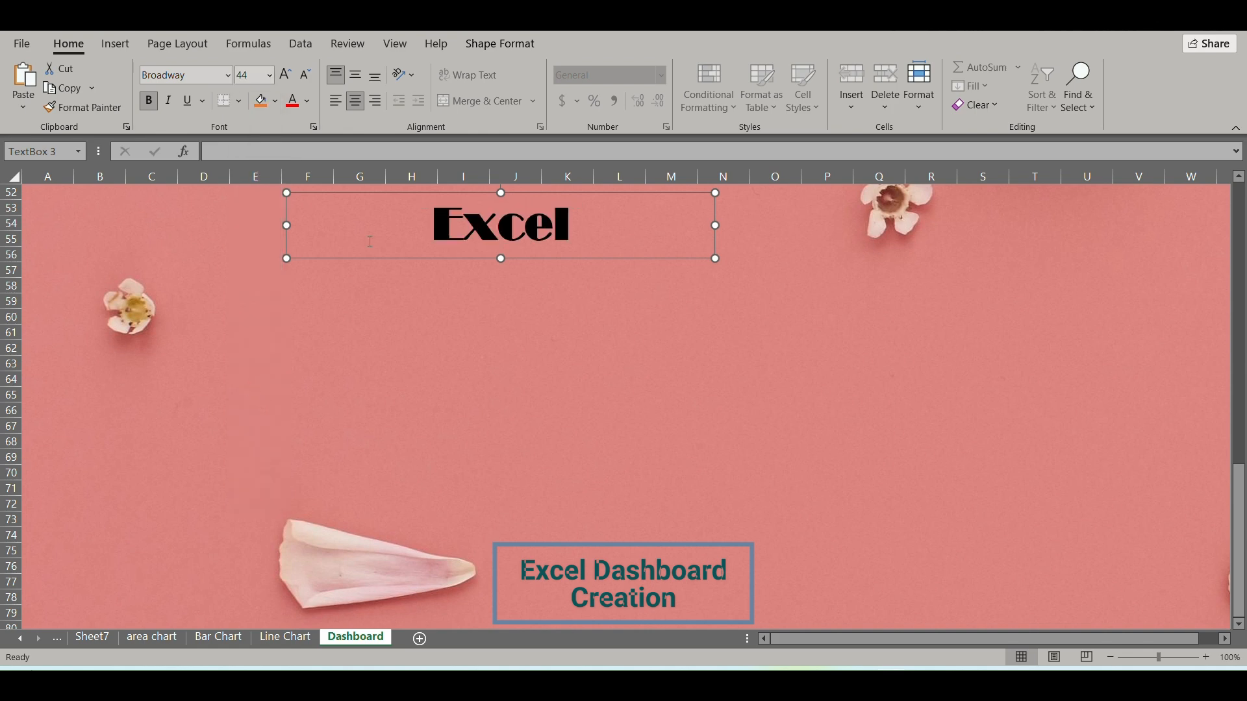
drag(715, 226, 1097, 240)
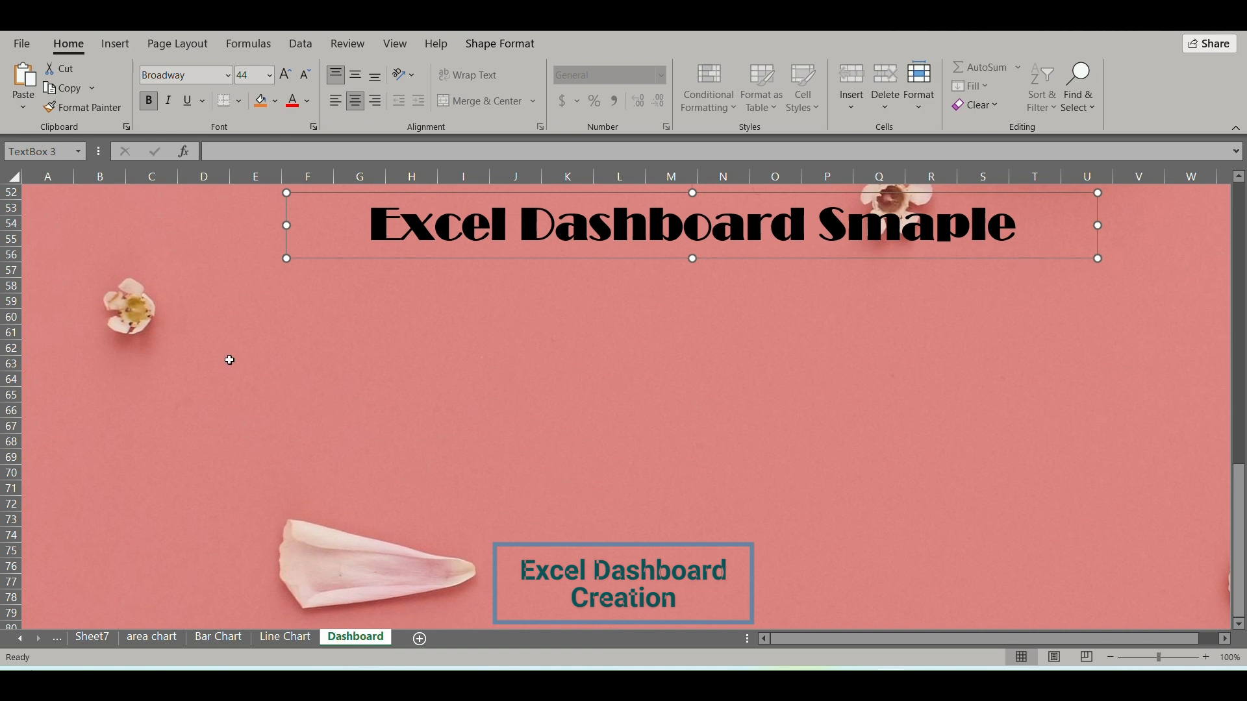
click(285, 375)
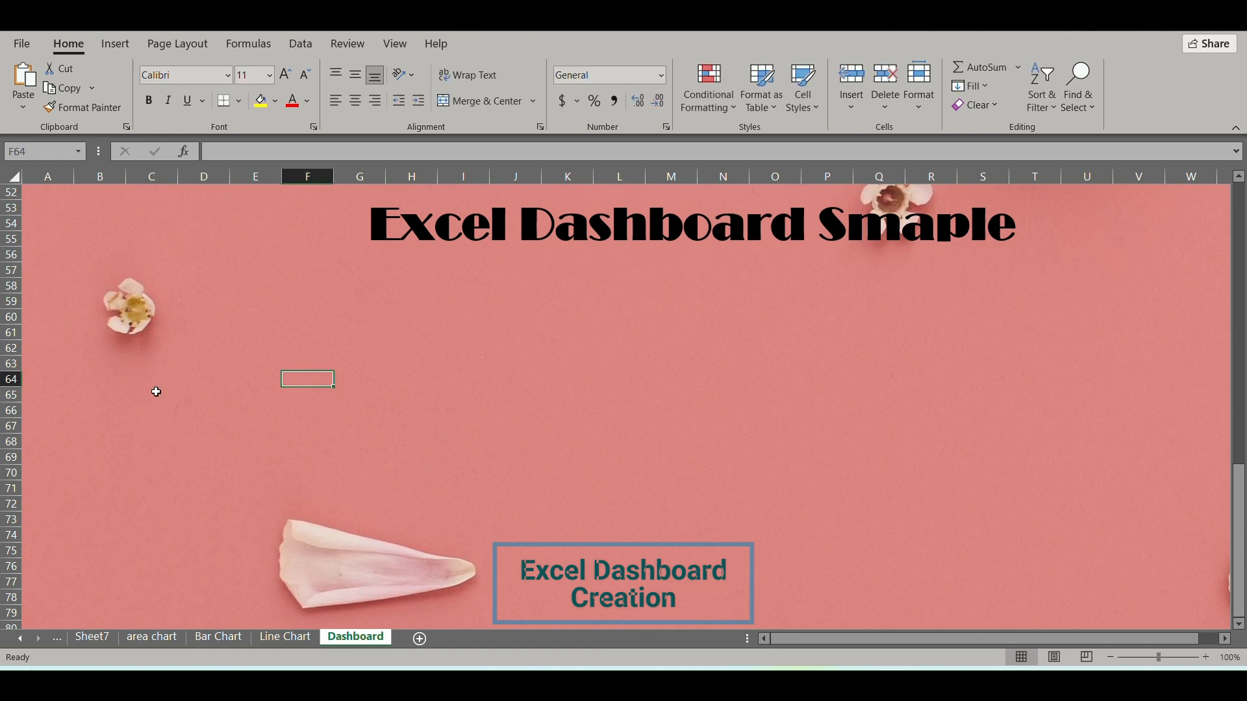
Copy the Sale Table chart from the area chart sheet to the Dashboard sheet, placing it below the title around cell B60.
click(140, 638)
click(434, 356)
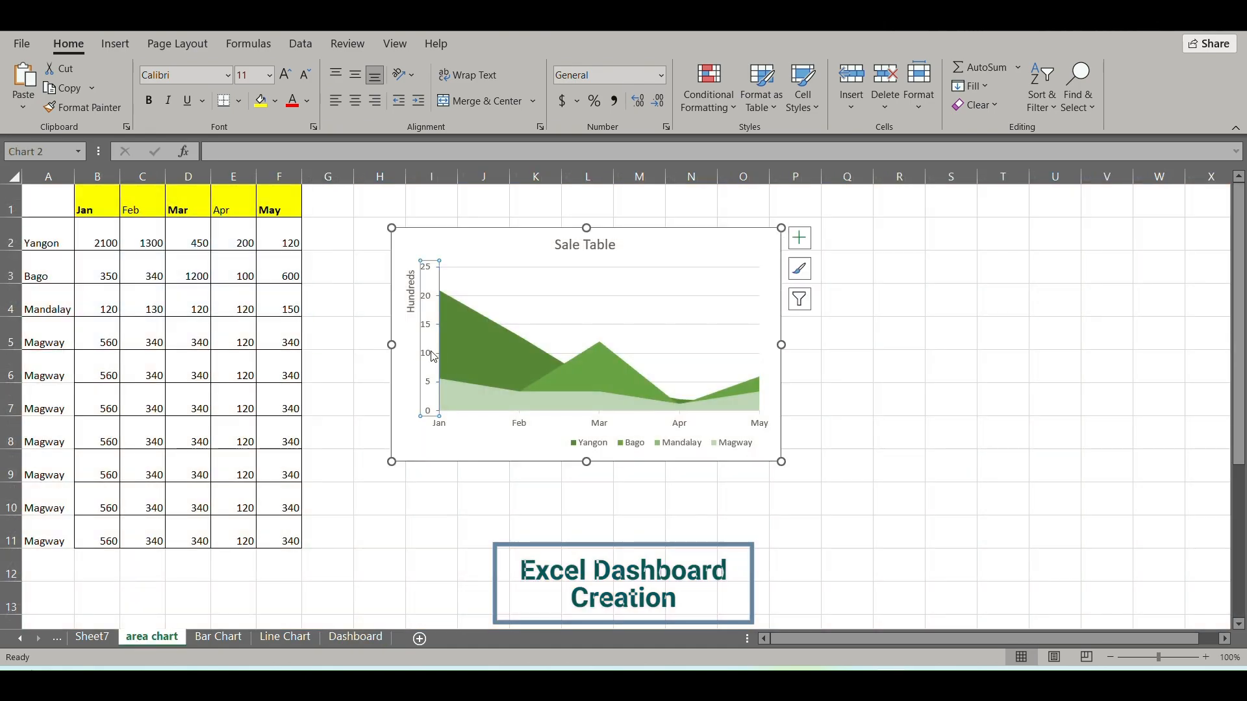
click(435, 252)
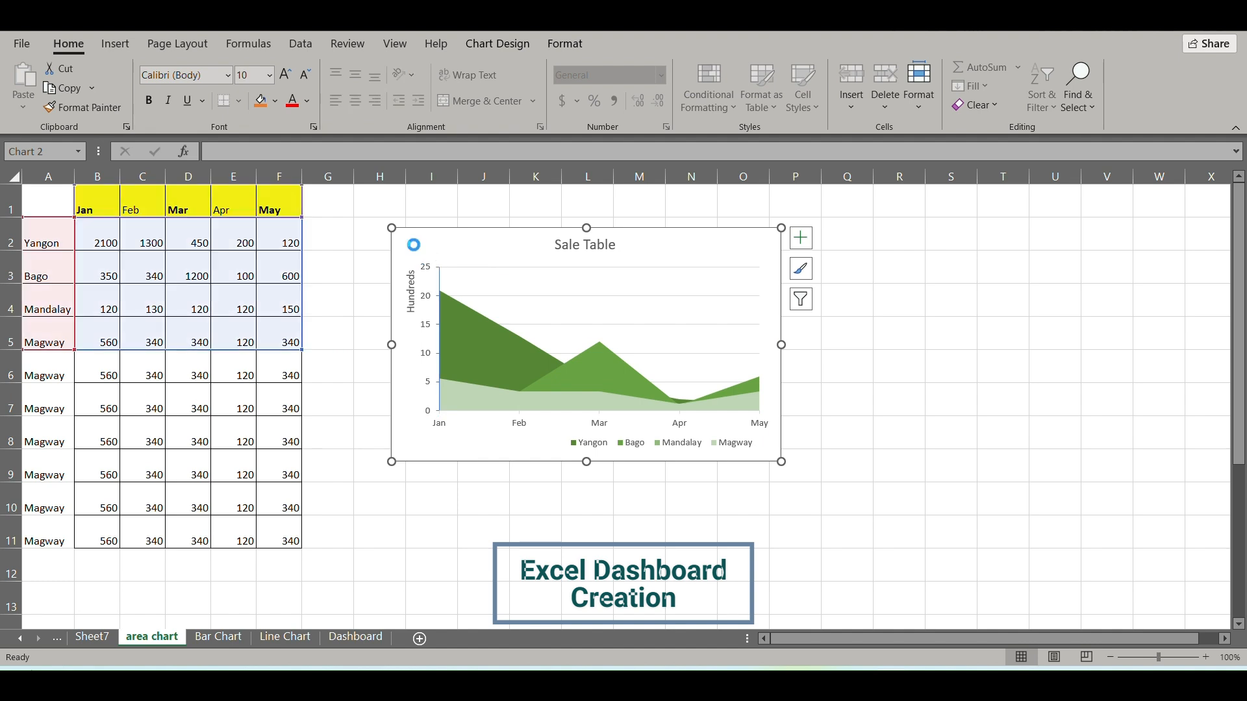
key(ctrl+c)
click(356, 638)
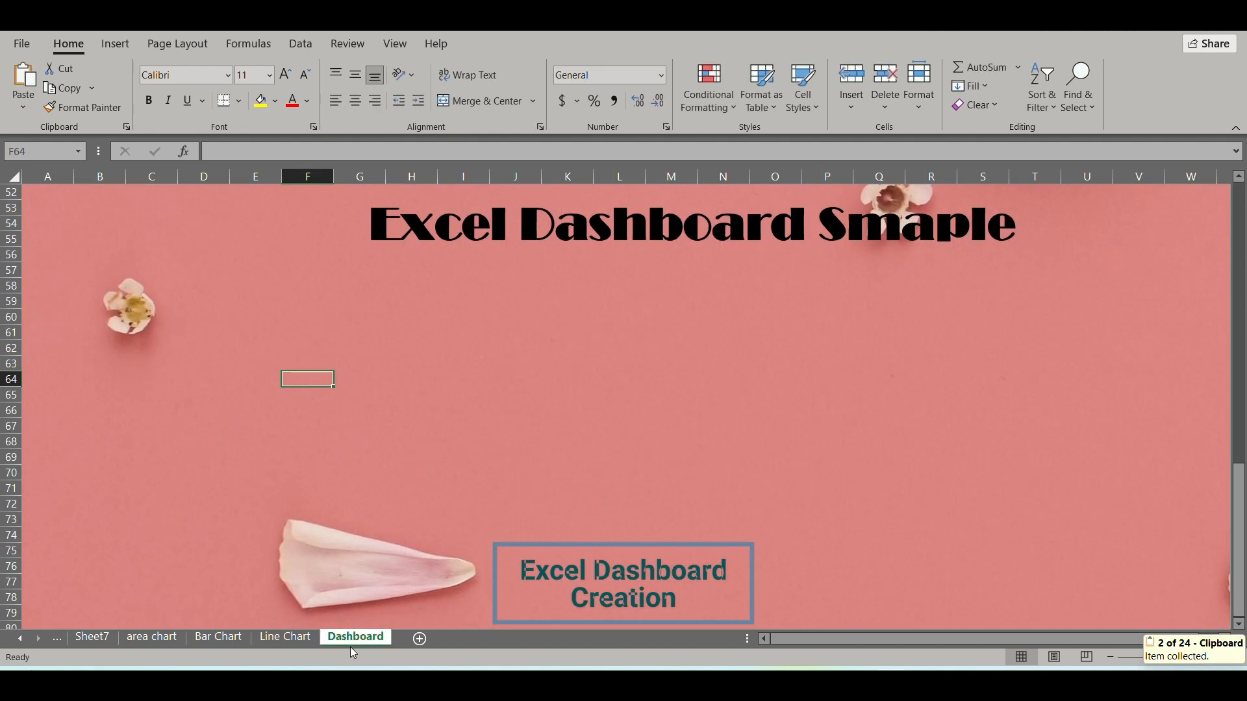
click(112, 316)
key(ctrl+v)
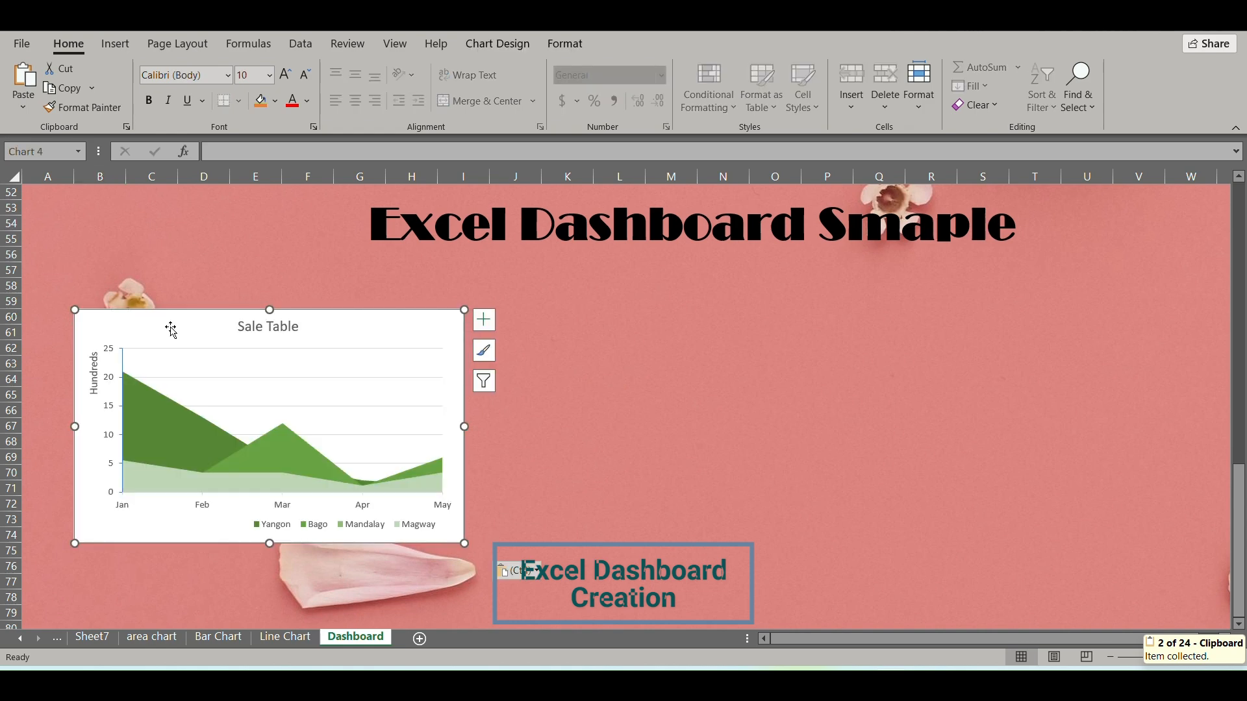
drag(211, 322, 218, 325)
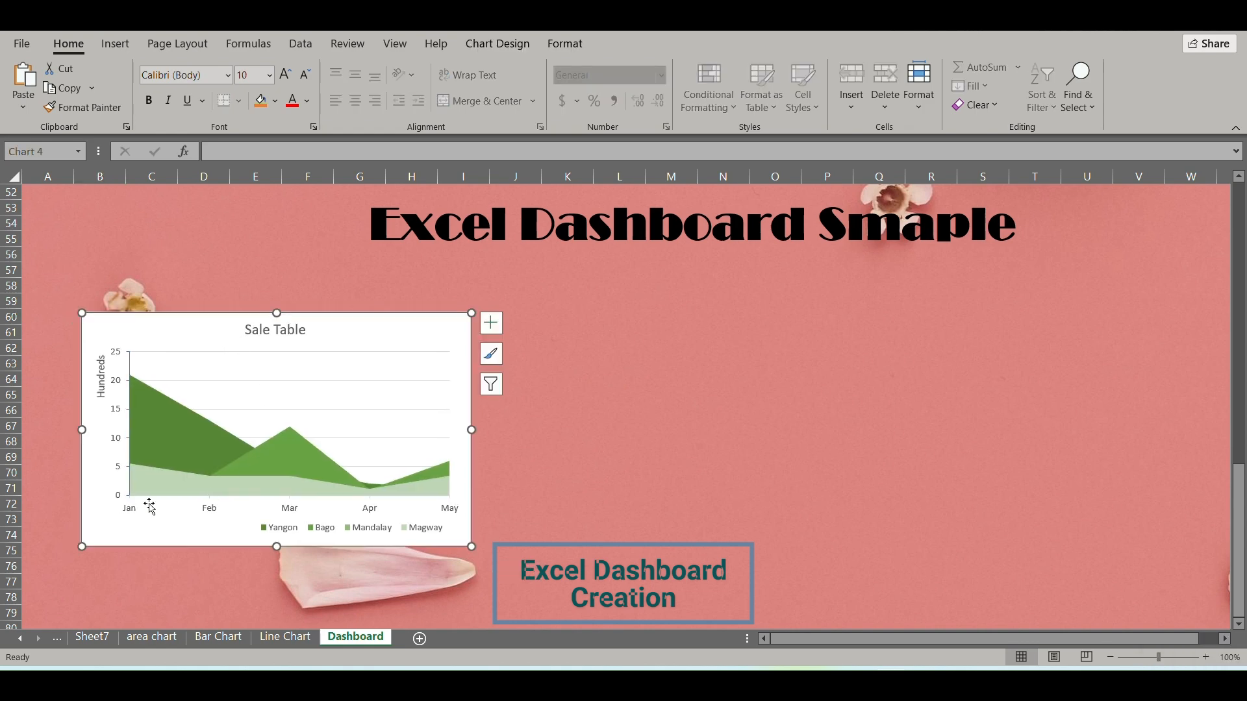
Copy the Sale Amount Total chart from the Bar Chart sheet to the Dashboard sheet, placing it beside the area chart across columns L to S.
click(218, 638)
click(456, 348)
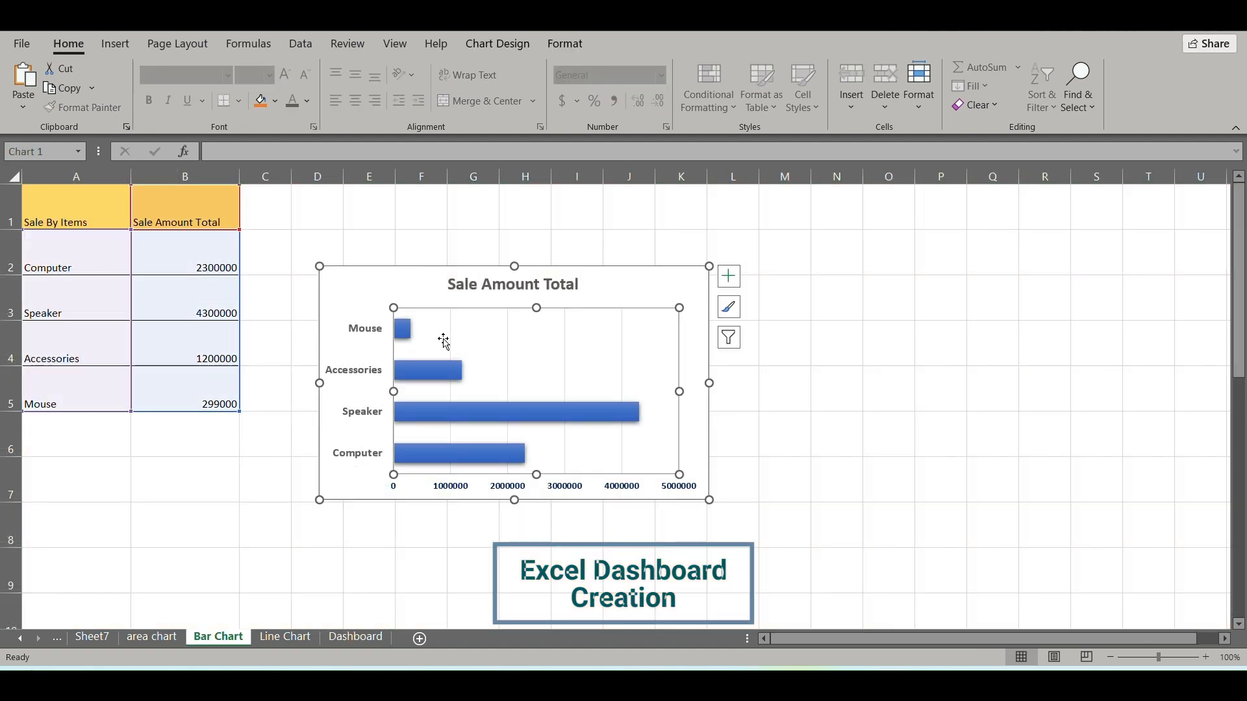
key(ctrl+c)
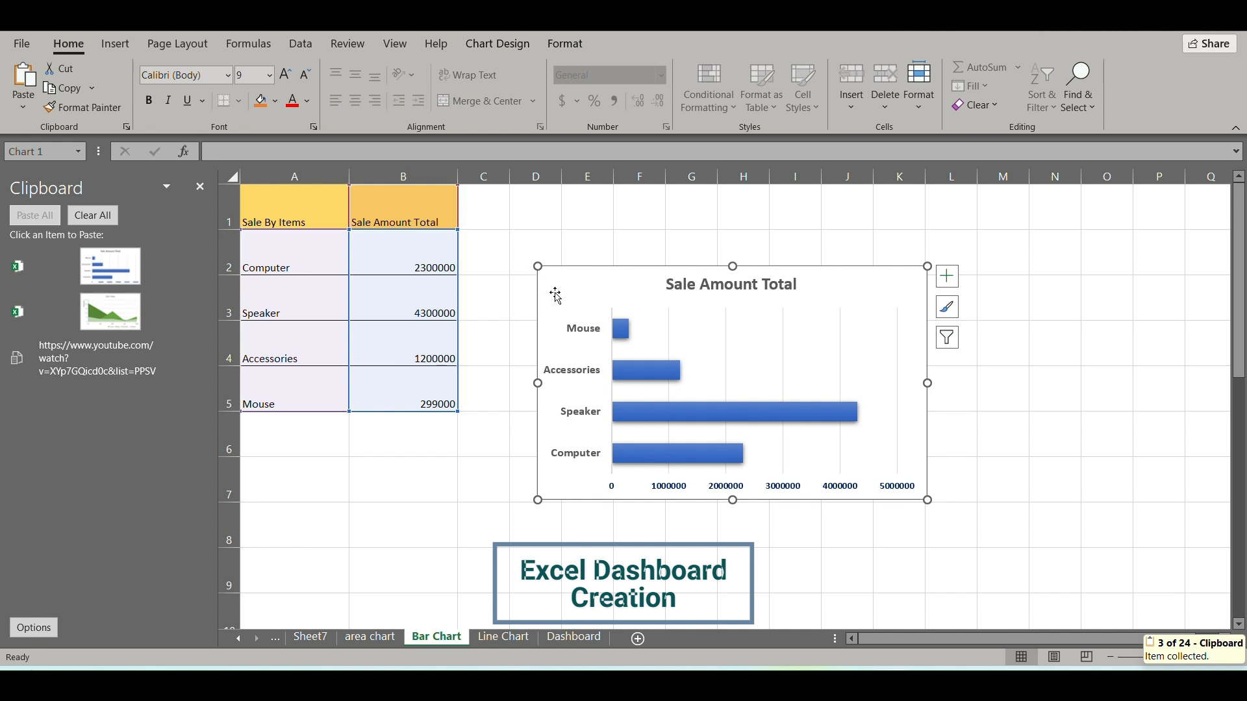
click(586, 641)
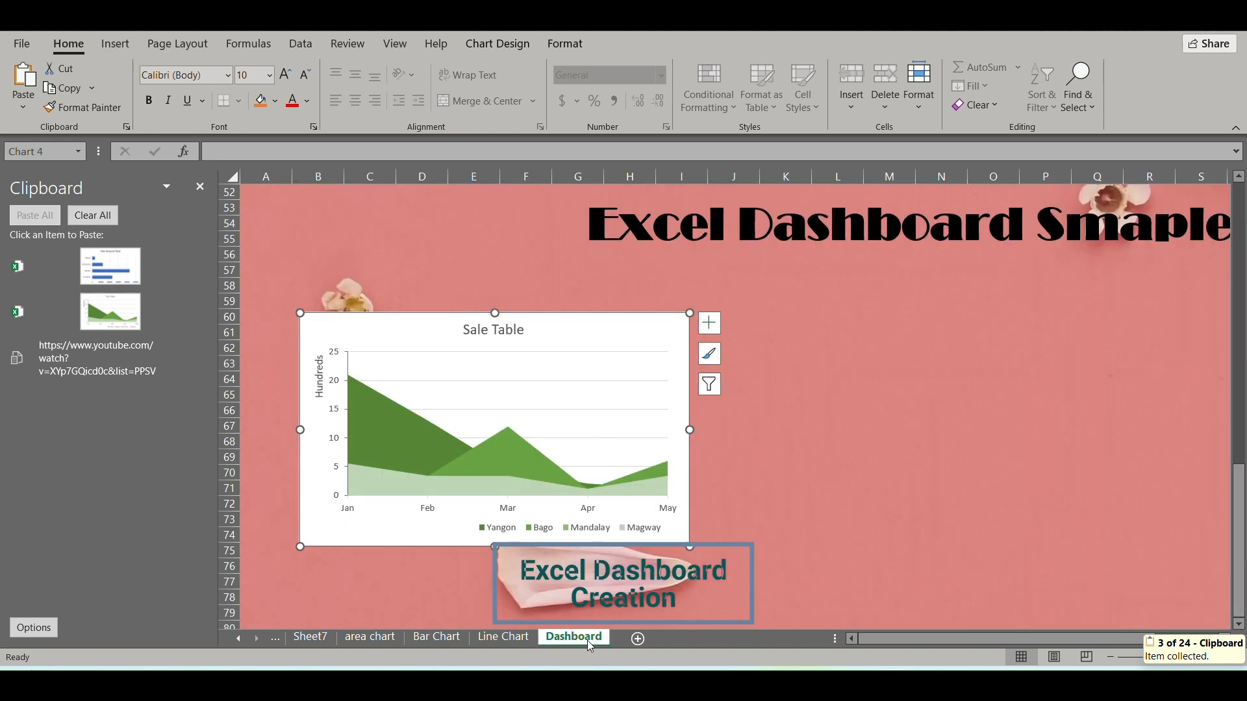
click(836, 347)
key(ctrl+v)
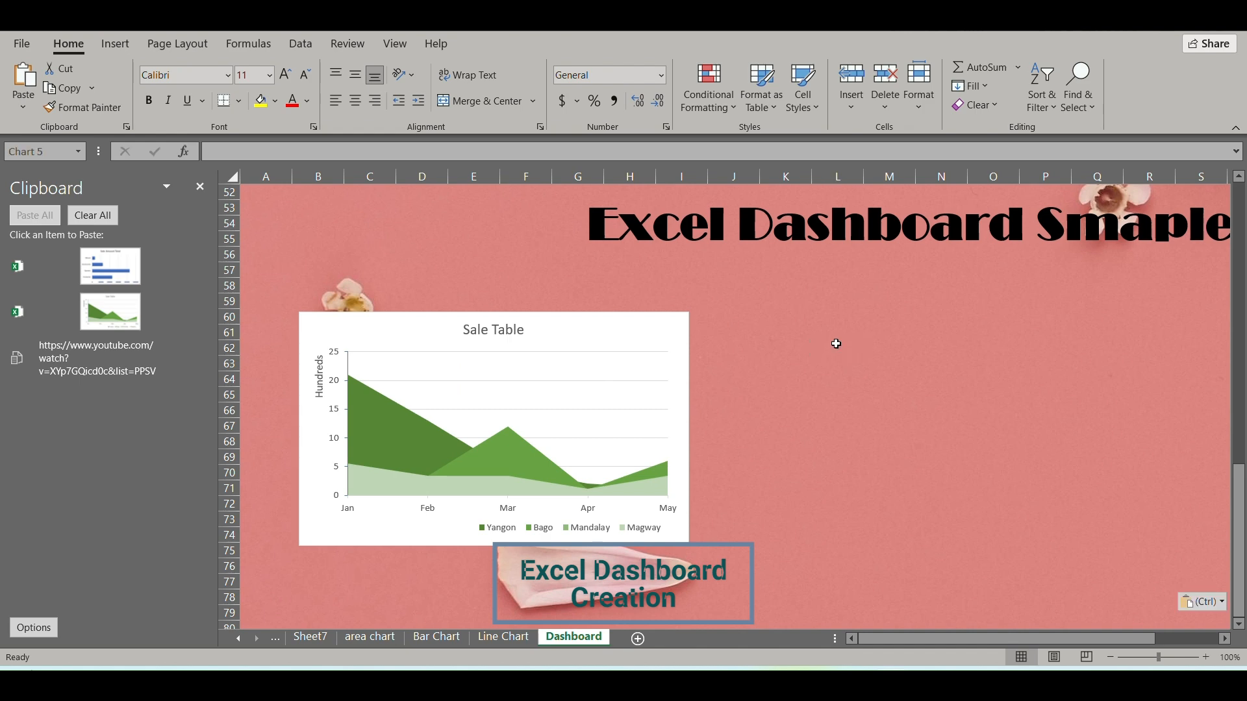
drag(897, 352, 906, 320)
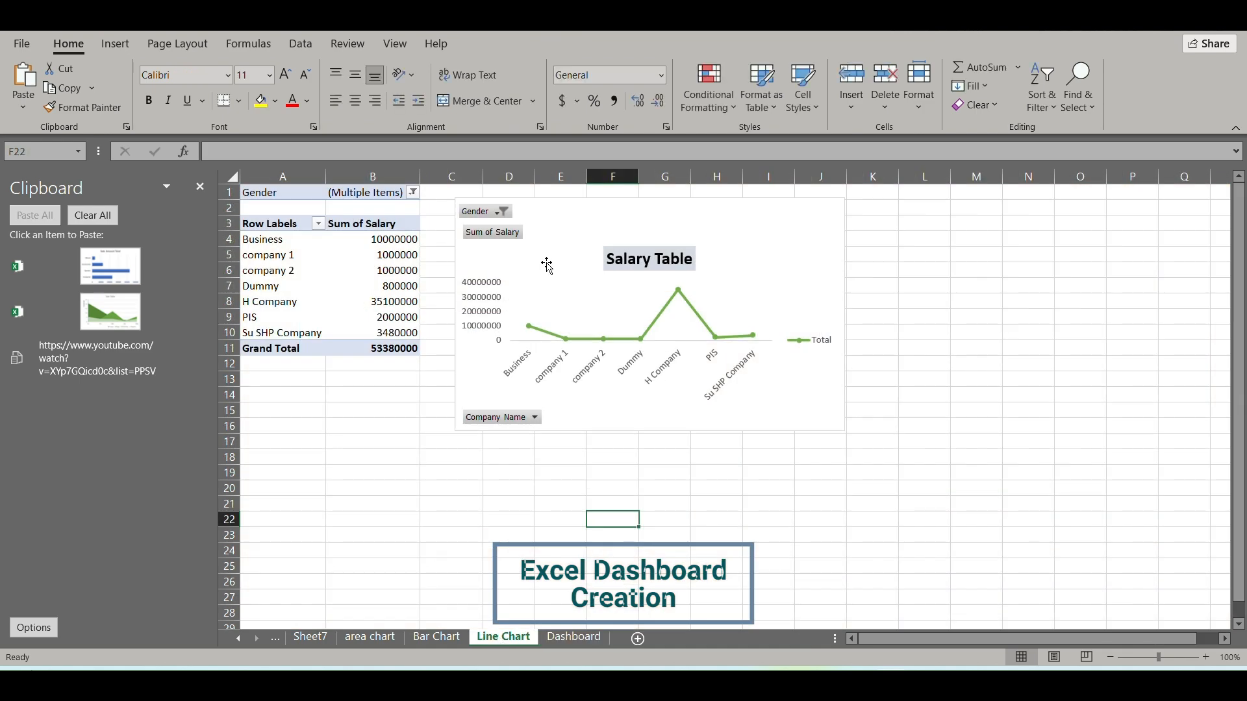
Copy the Salary Table chart from the Line Chart sheet to the Dashboard sheet at H82 and enlarge it to about Q99.
click(569, 220)
key(ctrl+c)
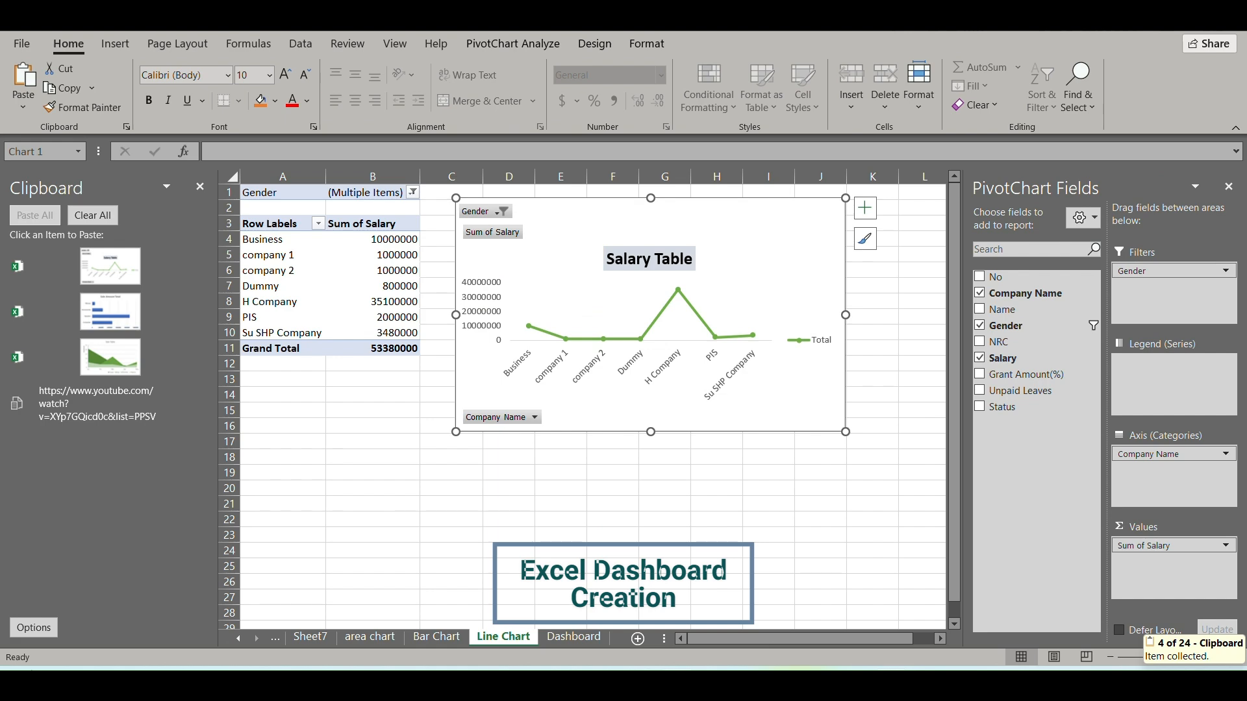
click(603, 638)
scroll(557, 479, down, 4)
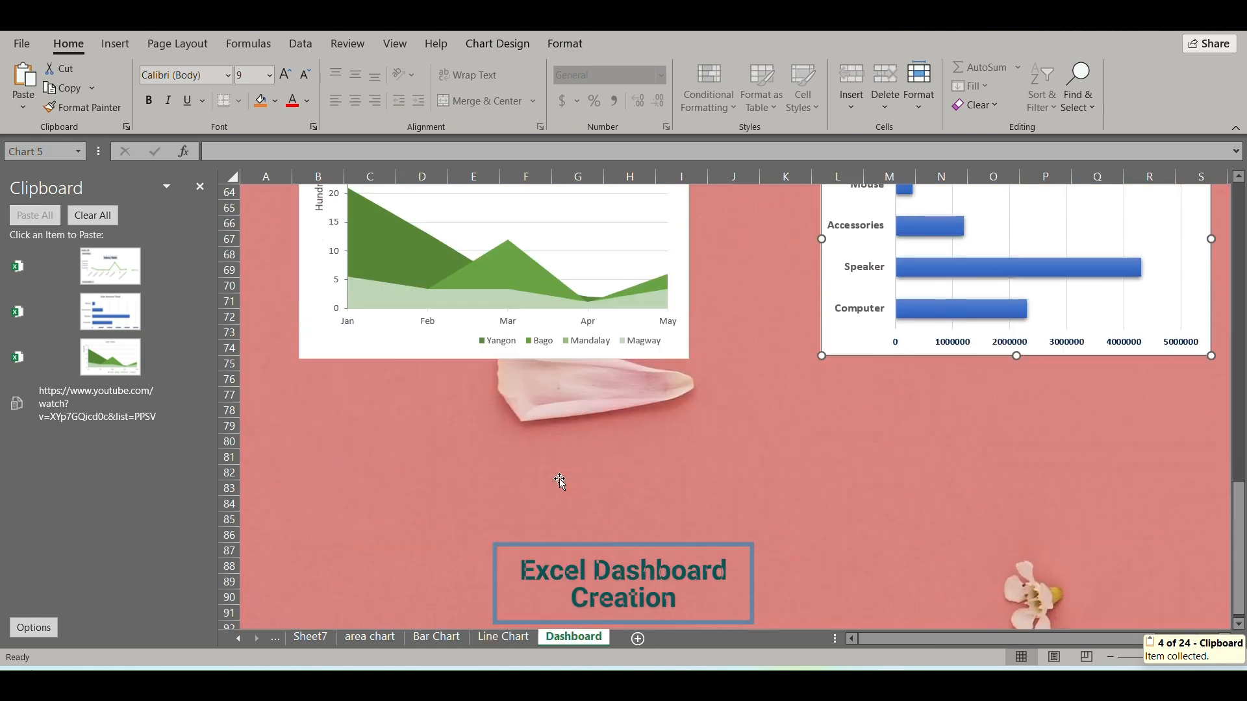
click(445, 447)
click(644, 471)
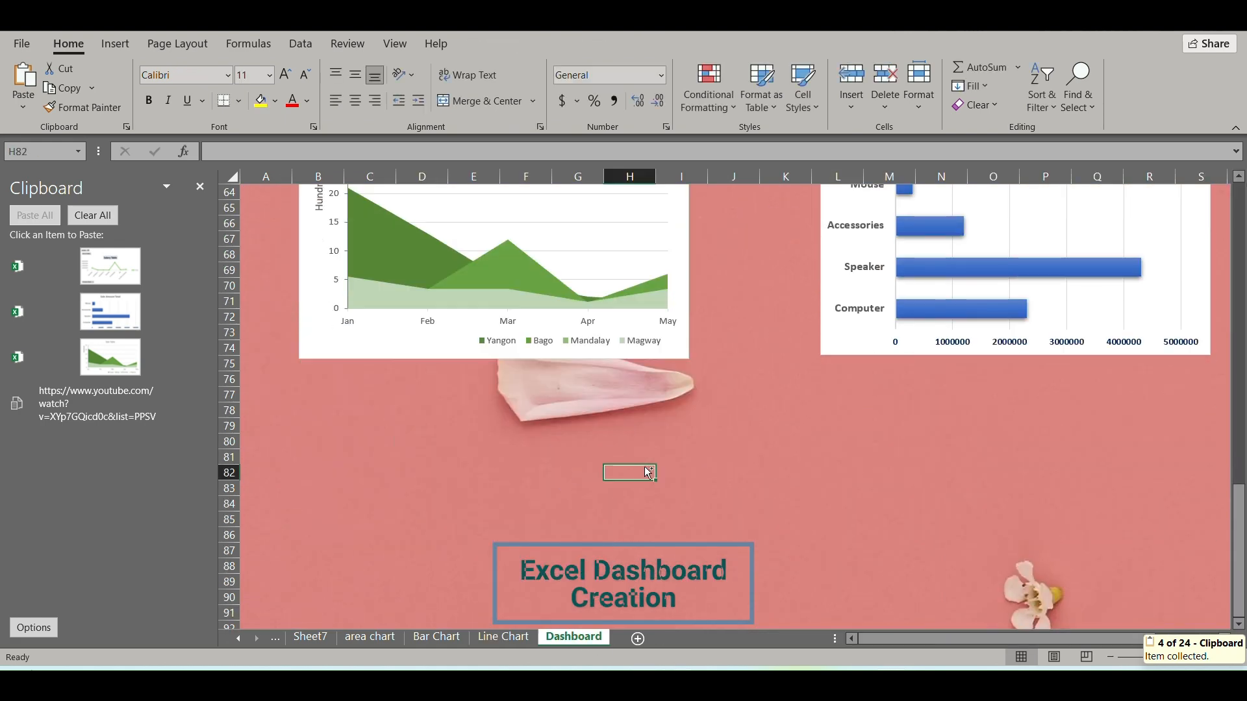
key(ctrl+v)
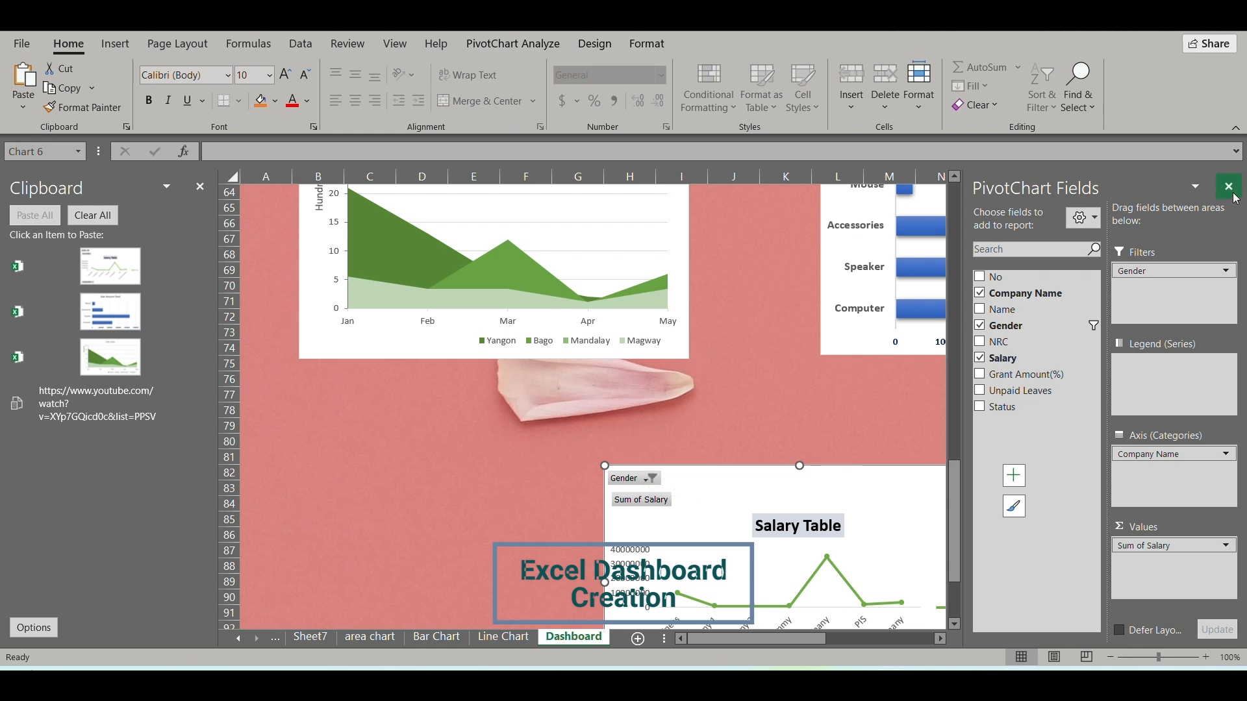
click(1228, 187)
scroll(925, 358, down, 4)
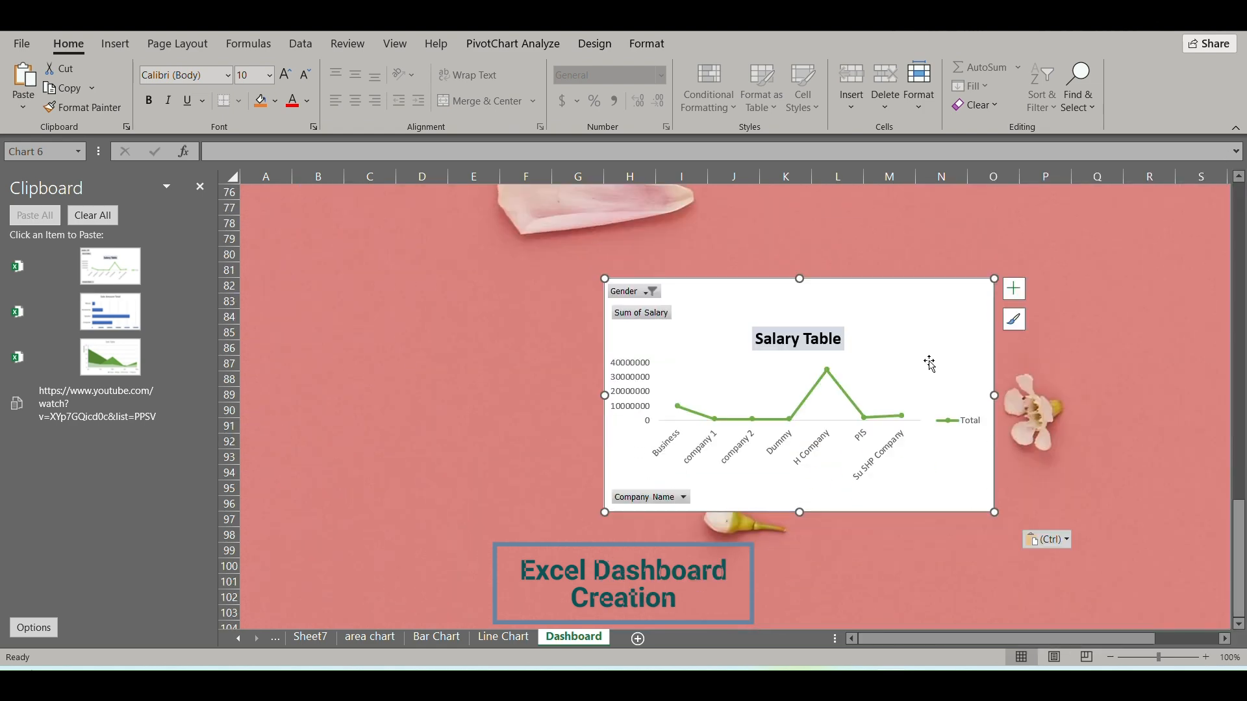
drag(991, 513, 1128, 559)
Enlarge the Sale Table chart and the Sale Amount Total chart so both extend down to about row 80.
scroll(1126, 559, up, 4)
scroll(1126, 559, up, 2)
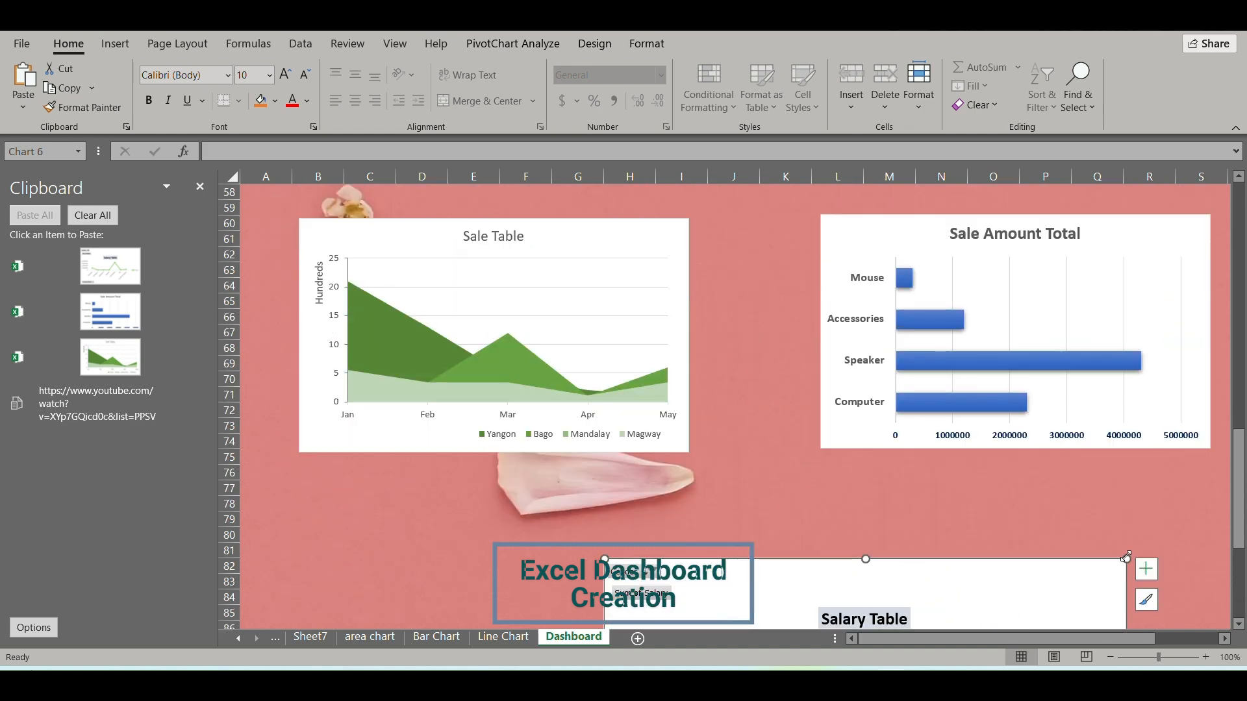
click(650, 435)
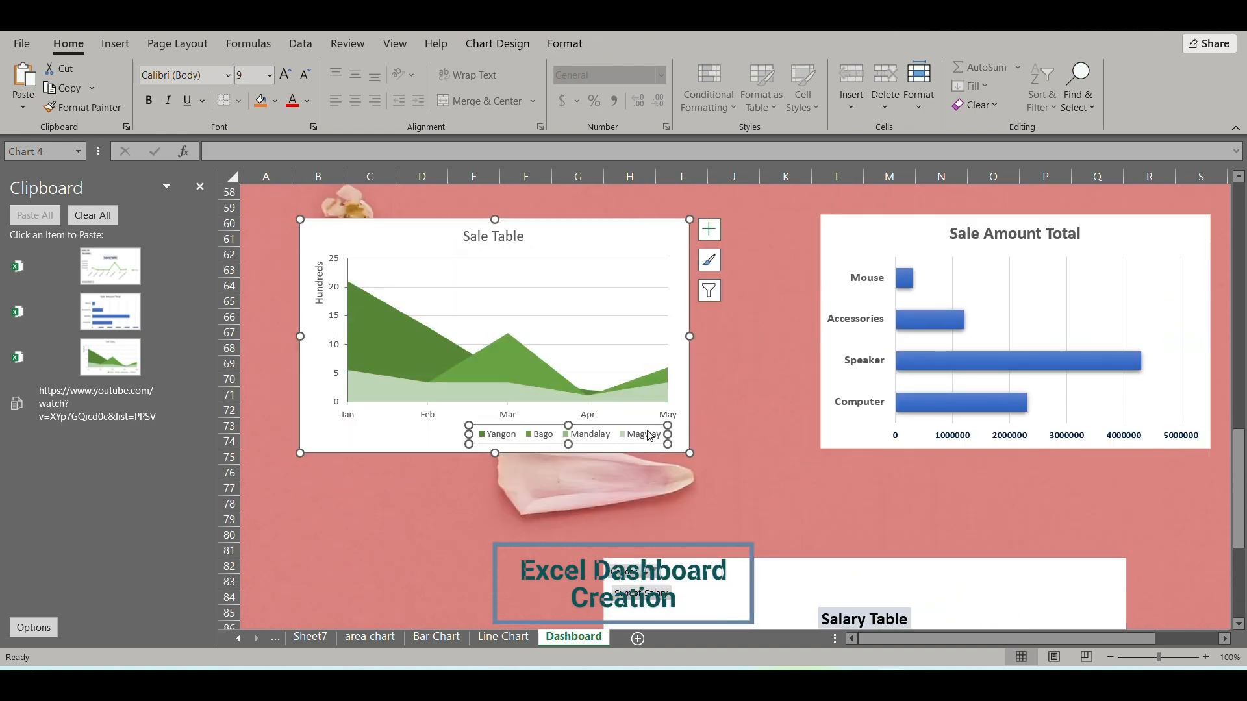
drag(688, 450, 728, 529)
click(901, 454)
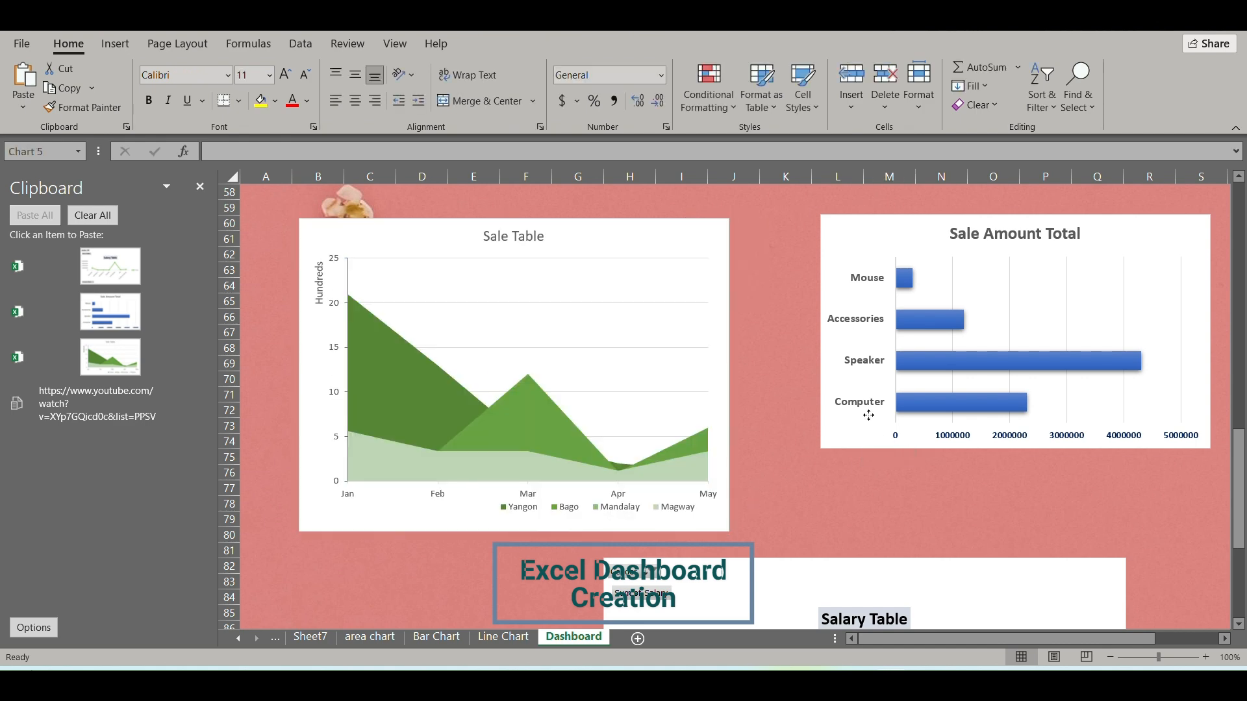
click(830, 439)
drag(821, 449, 809, 536)
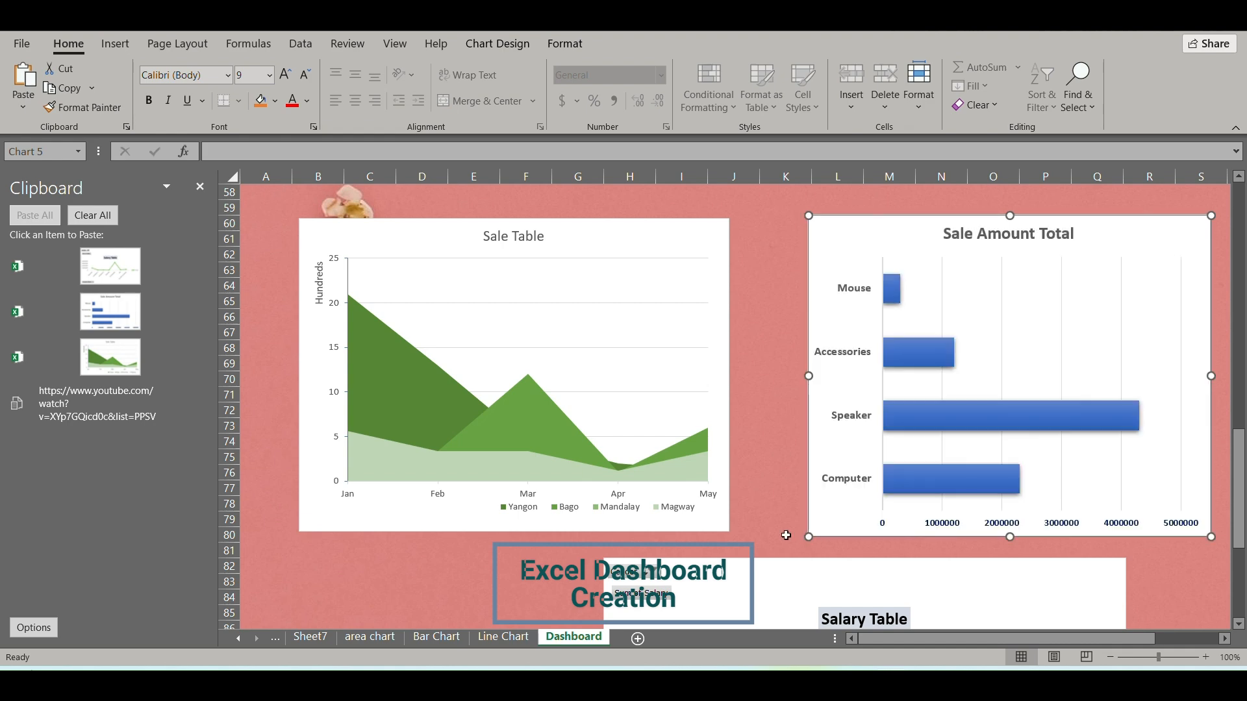
Close the Clipboard pane and shift the Salary Table chart about one column left so it spans about columns G to P.
click(200, 186)
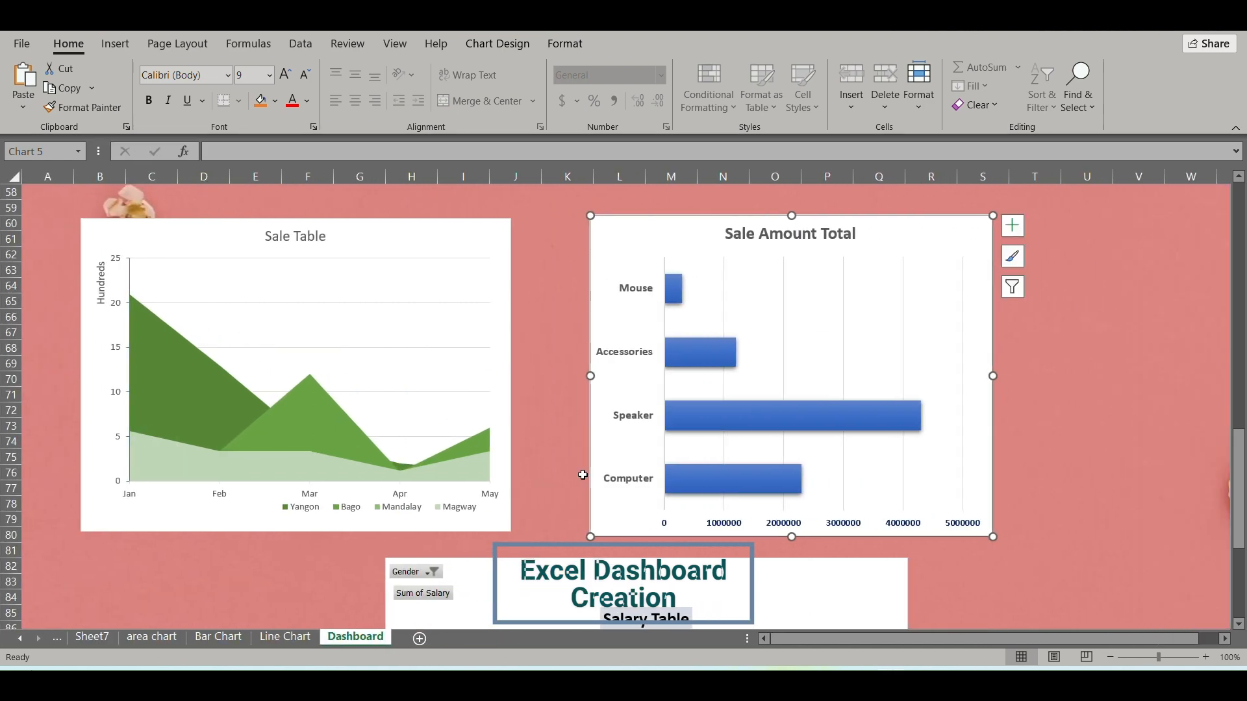
scroll(582, 474, down, 3)
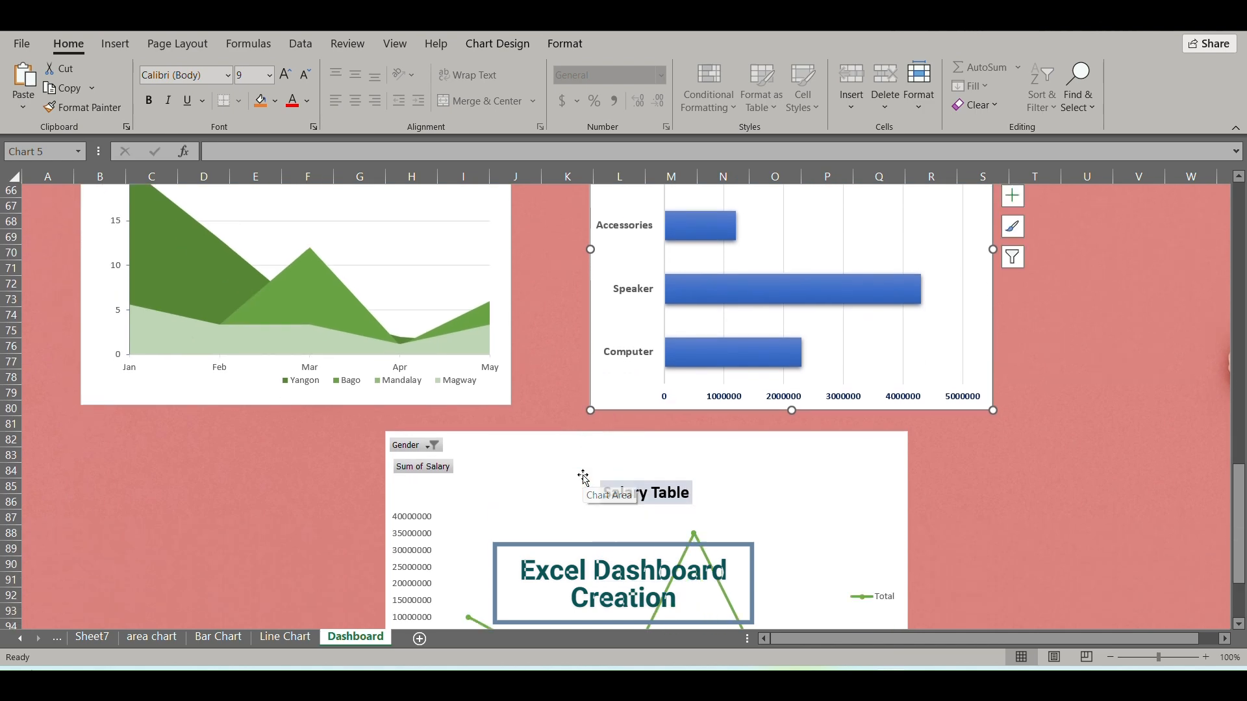
scroll(583, 477, down, 2)
drag(533, 383, 485, 384)
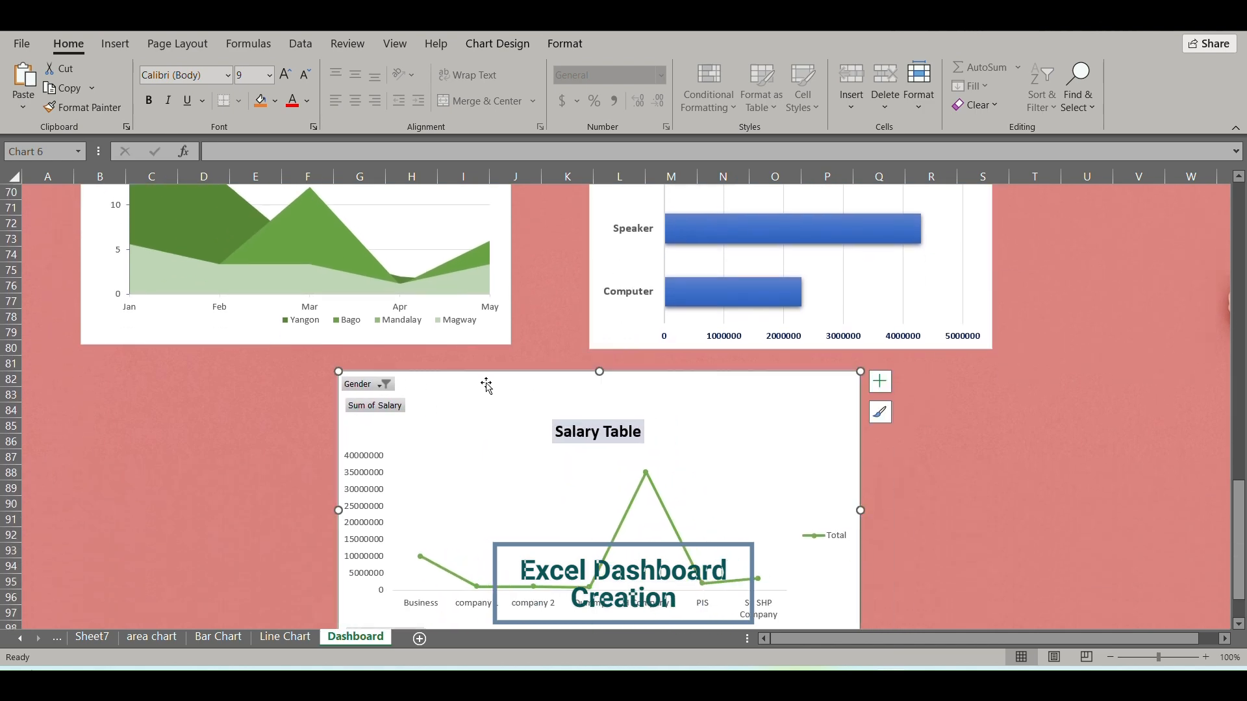
Nudge the Sale Amount Total chart slightly left and enlarge the Sale Table chart so the top edges of both charts align.
click(608, 325)
drag(608, 324, 604, 326)
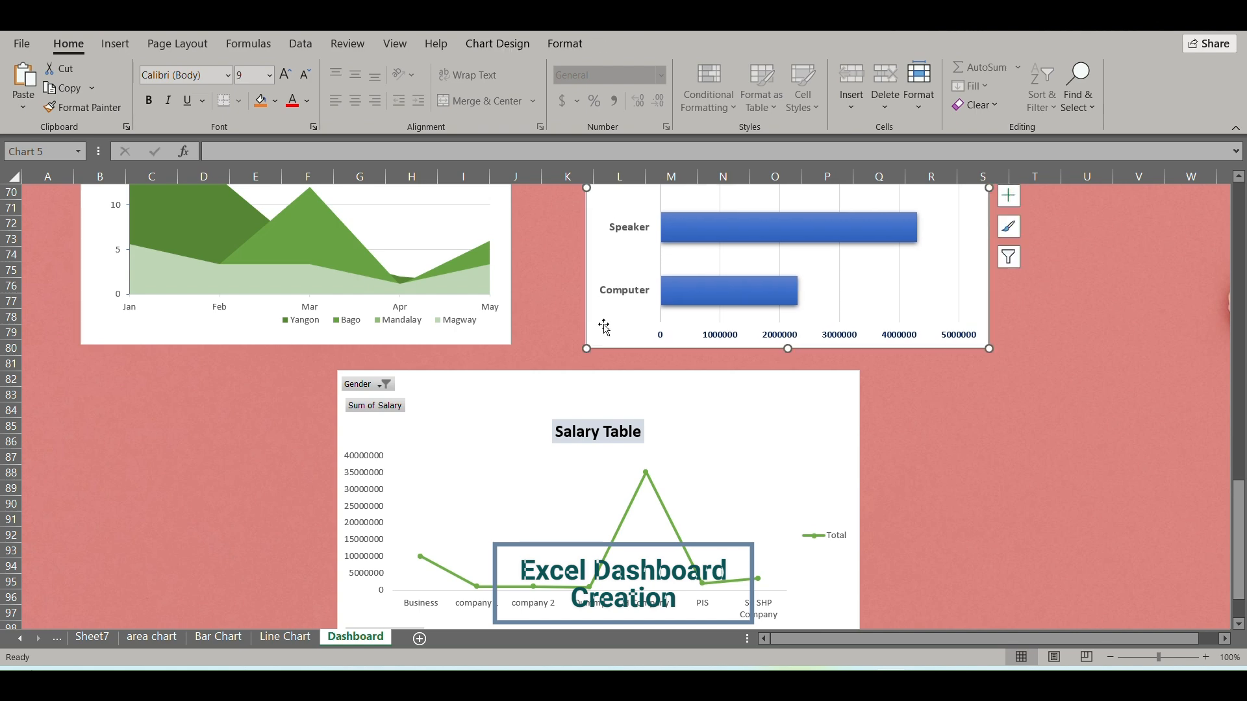
scroll(599, 424, up, 5)
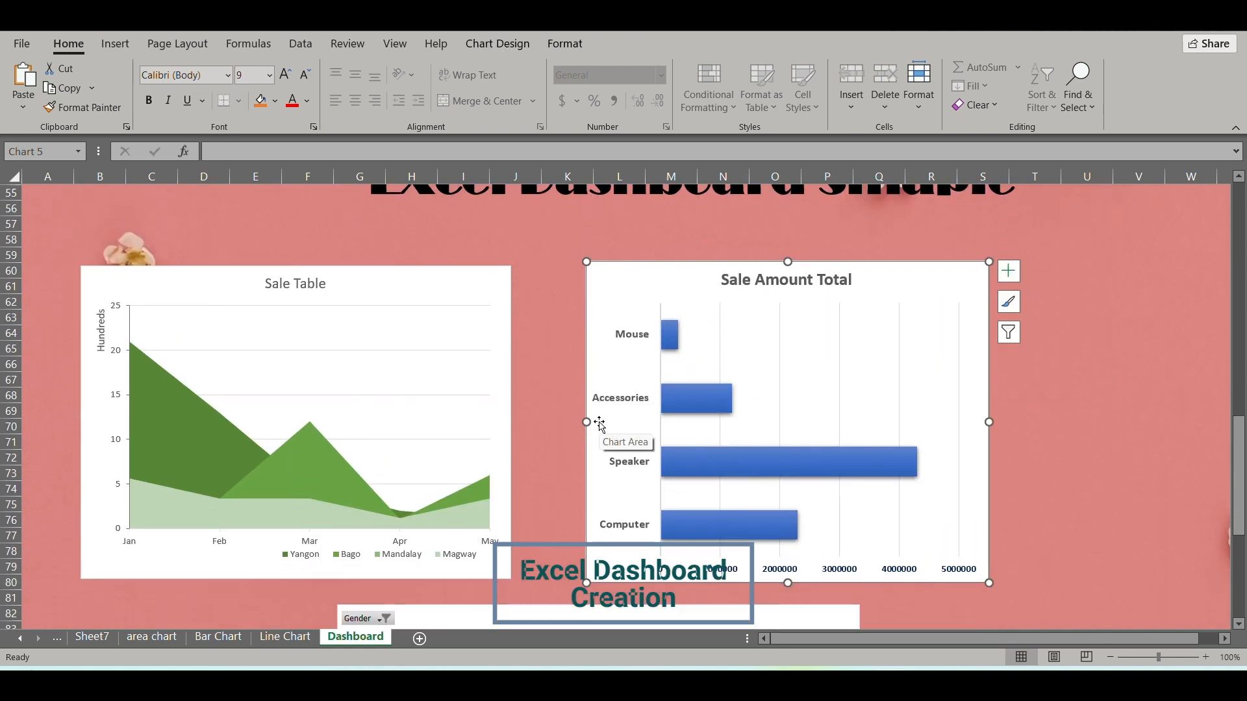
scroll(598, 423, down, 2)
scroll(432, 329, up, 1)
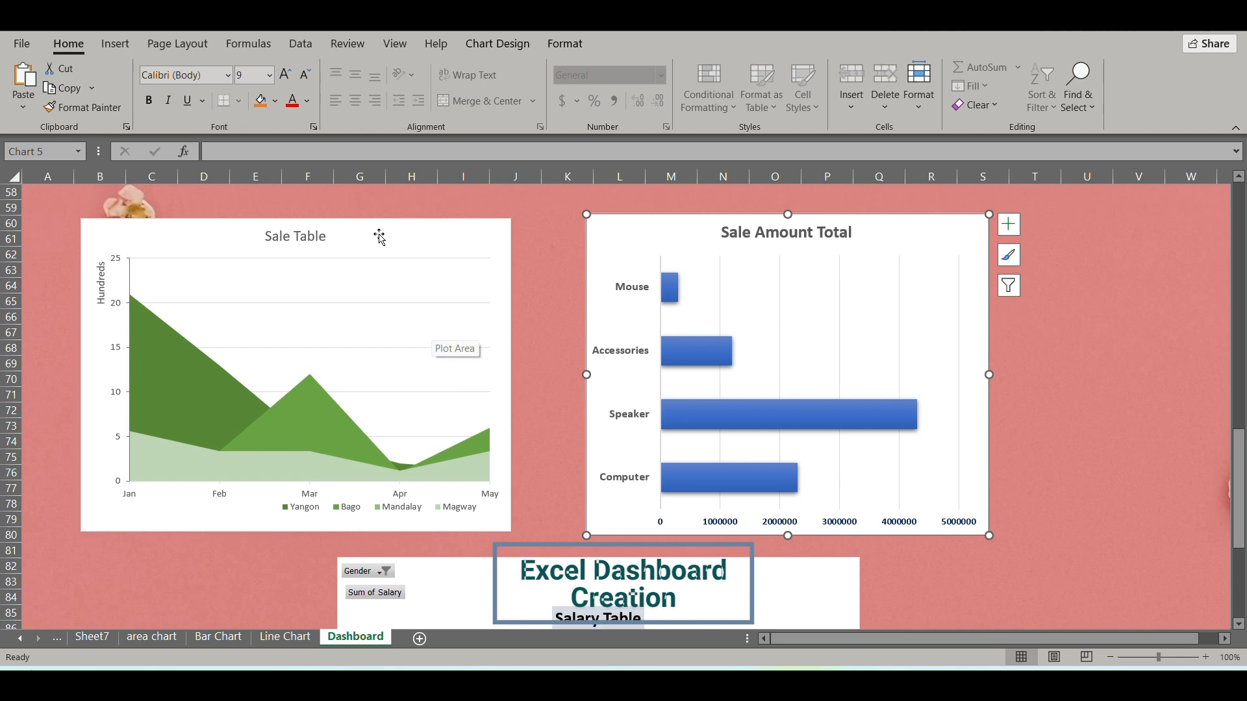
click(404, 234)
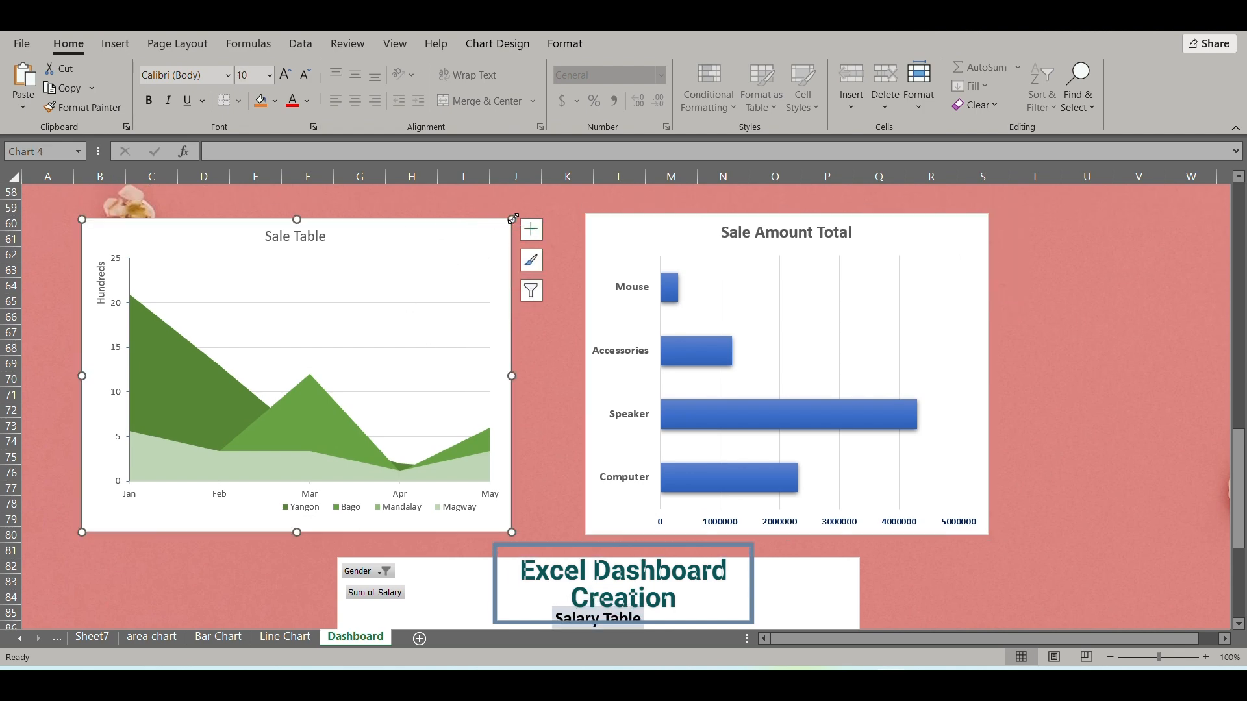
drag(513, 216, 519, 213)
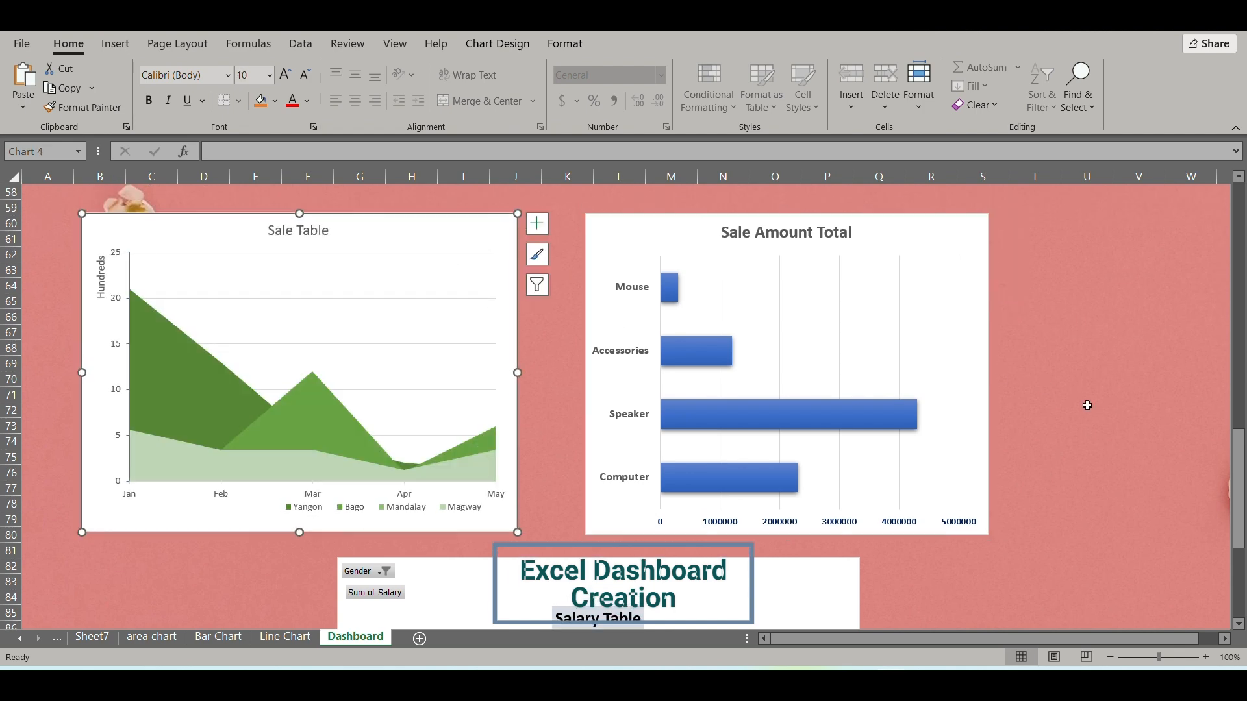
Move the Sale Amount Total chart farther from the Sale Table chart, to about columns M to T.
click(1121, 419)
scroll(1120, 419, down, 11)
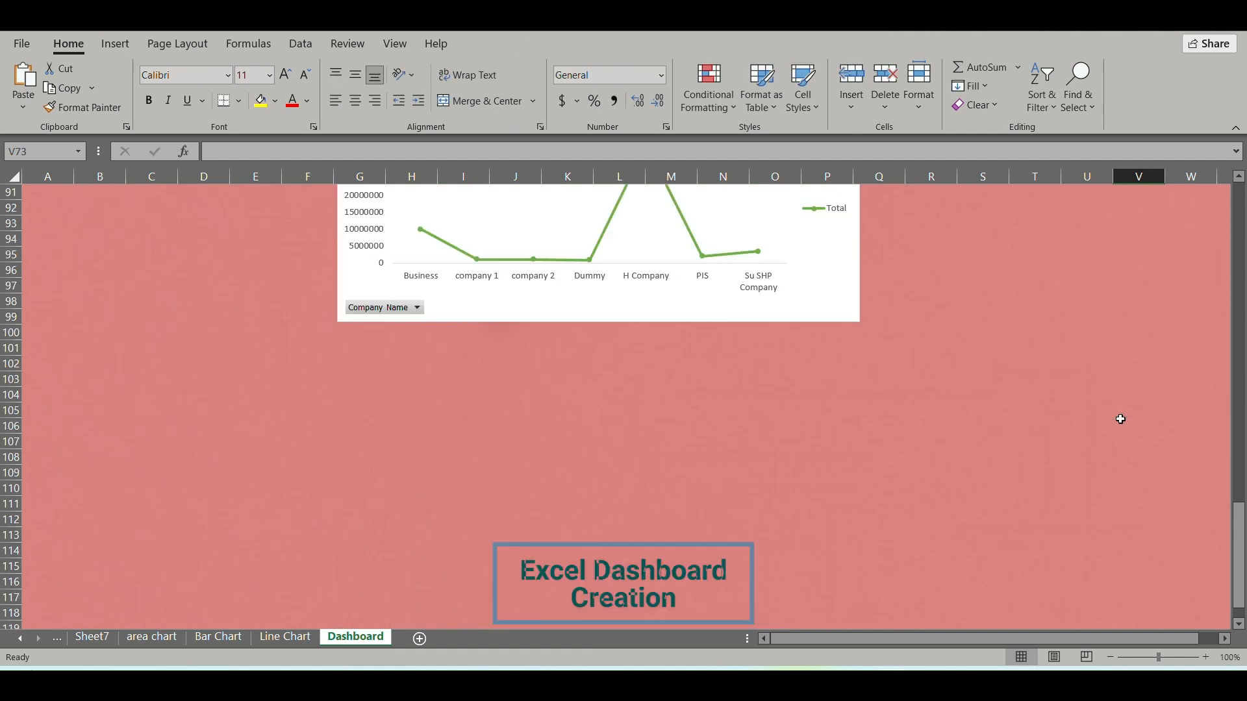
scroll(1121, 419, up, 10)
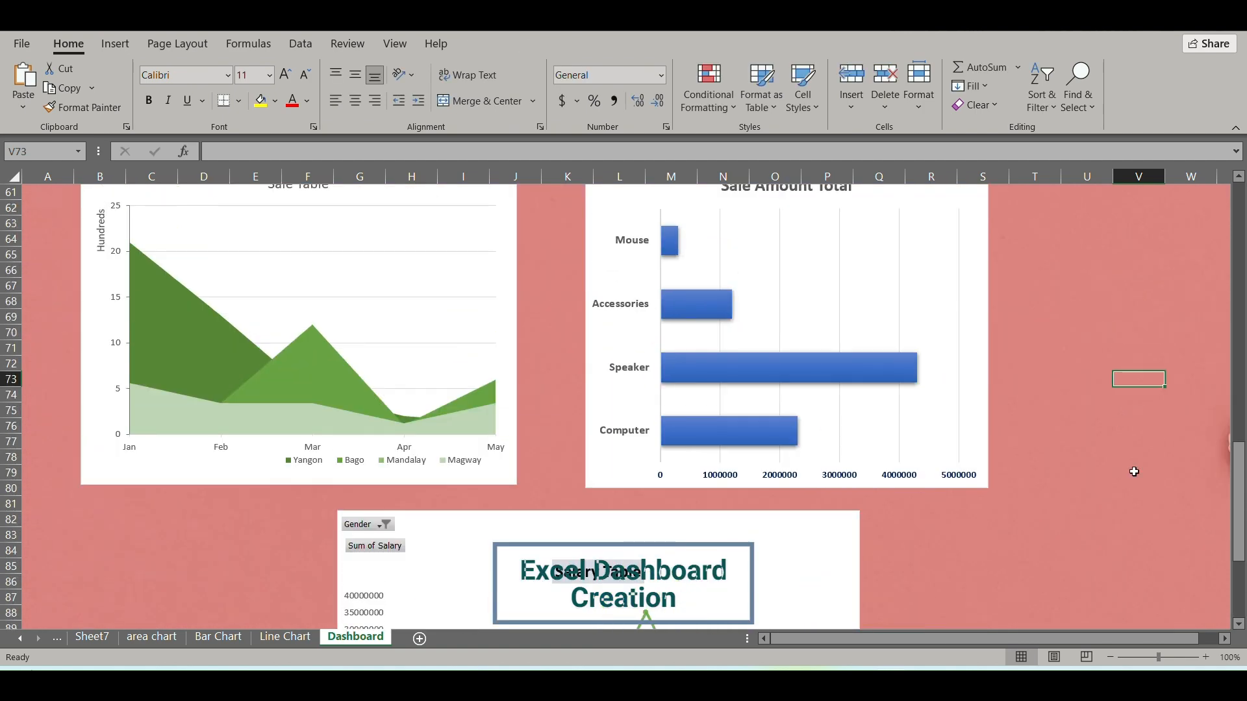
click(1133, 658)
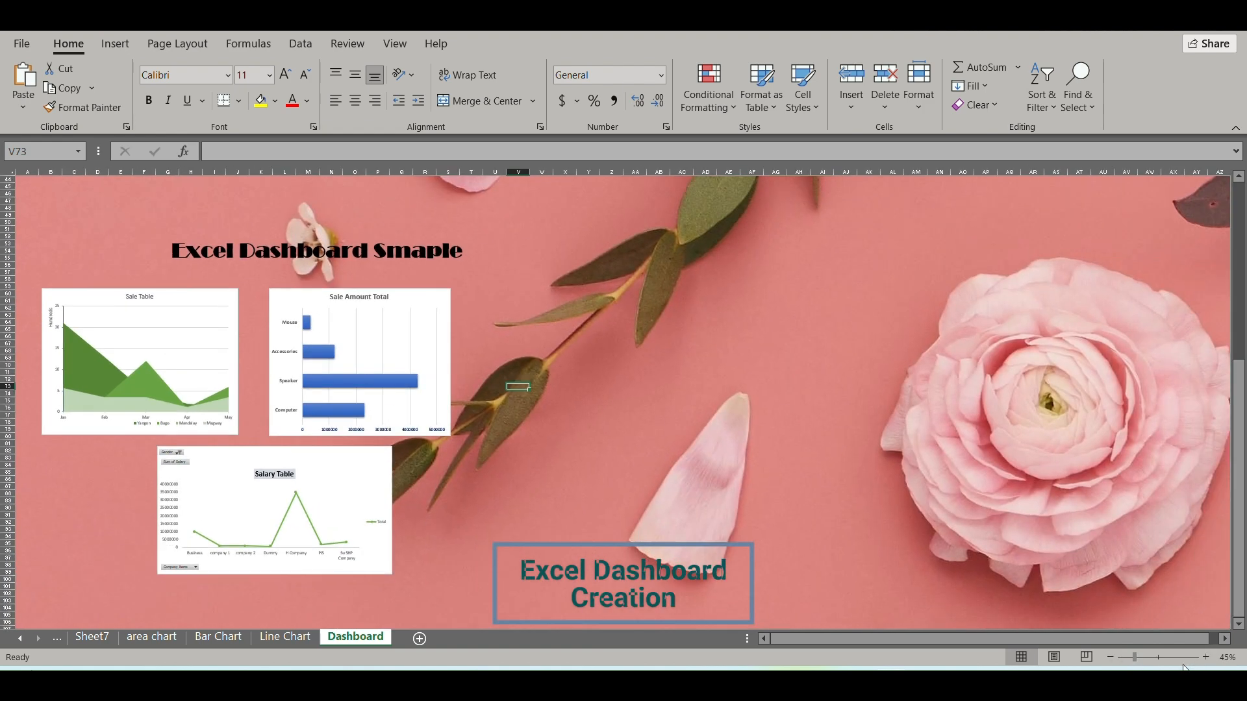
drag(1134, 654, 1136, 657)
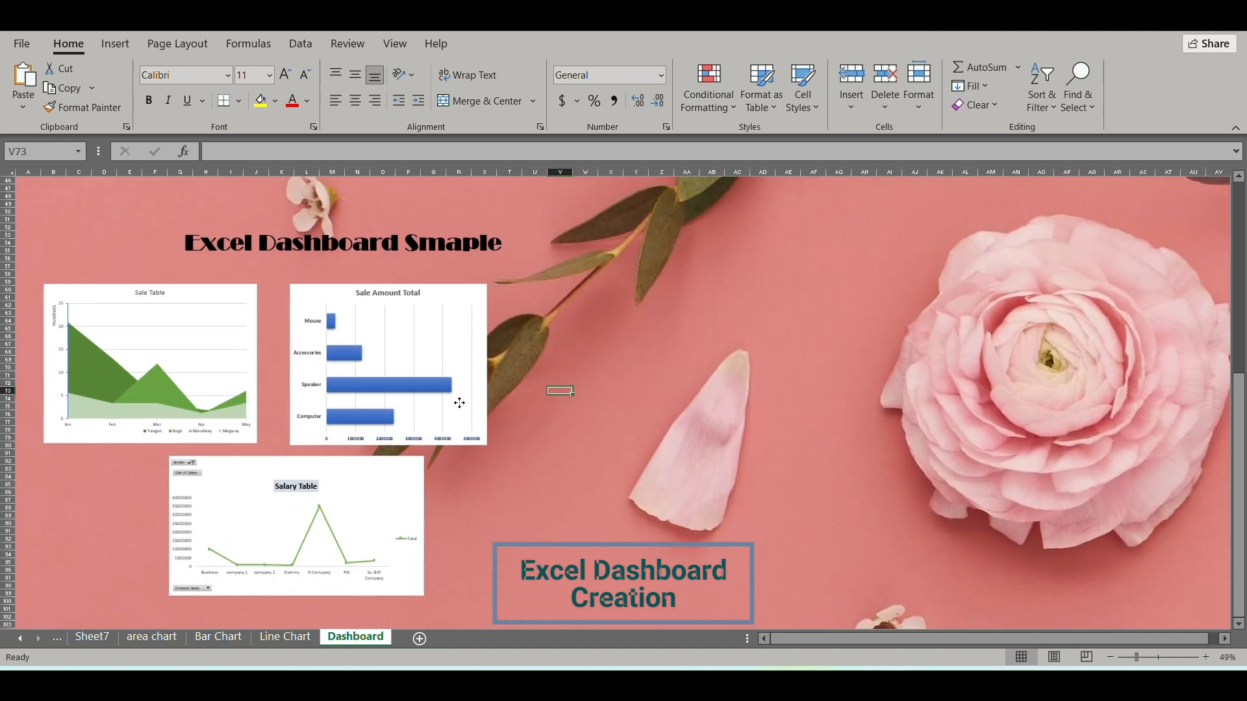
click(460, 403)
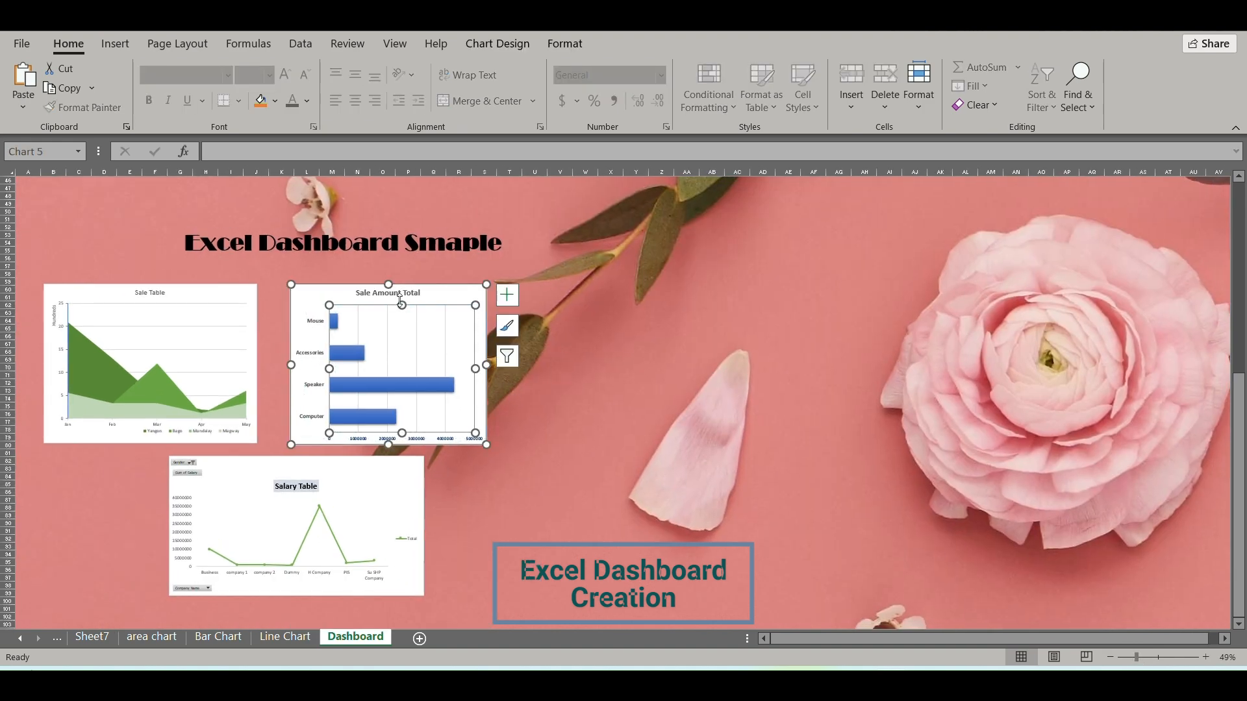
drag(313, 294, 346, 292)
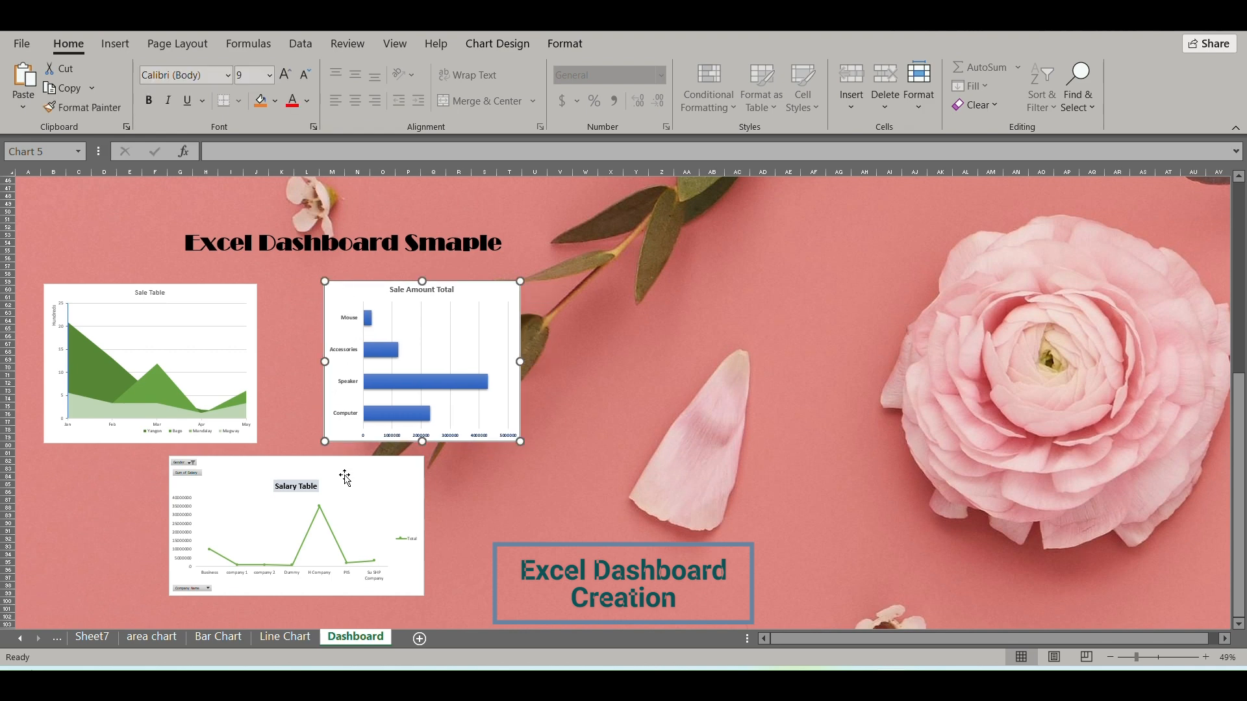
Move the Salary Table chart directly below the Sale Table chart, starting at column B, and widen it to about column T.
drag(344, 478, 220, 476)
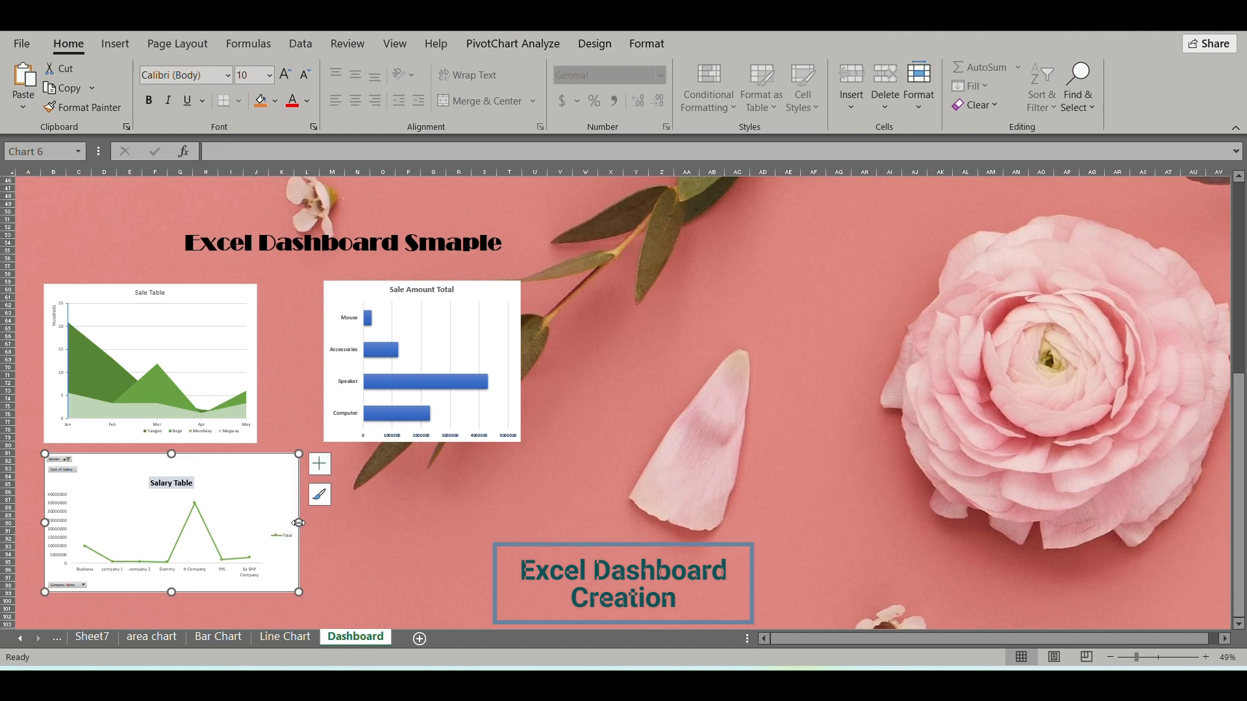
drag(299, 522, 527, 540)
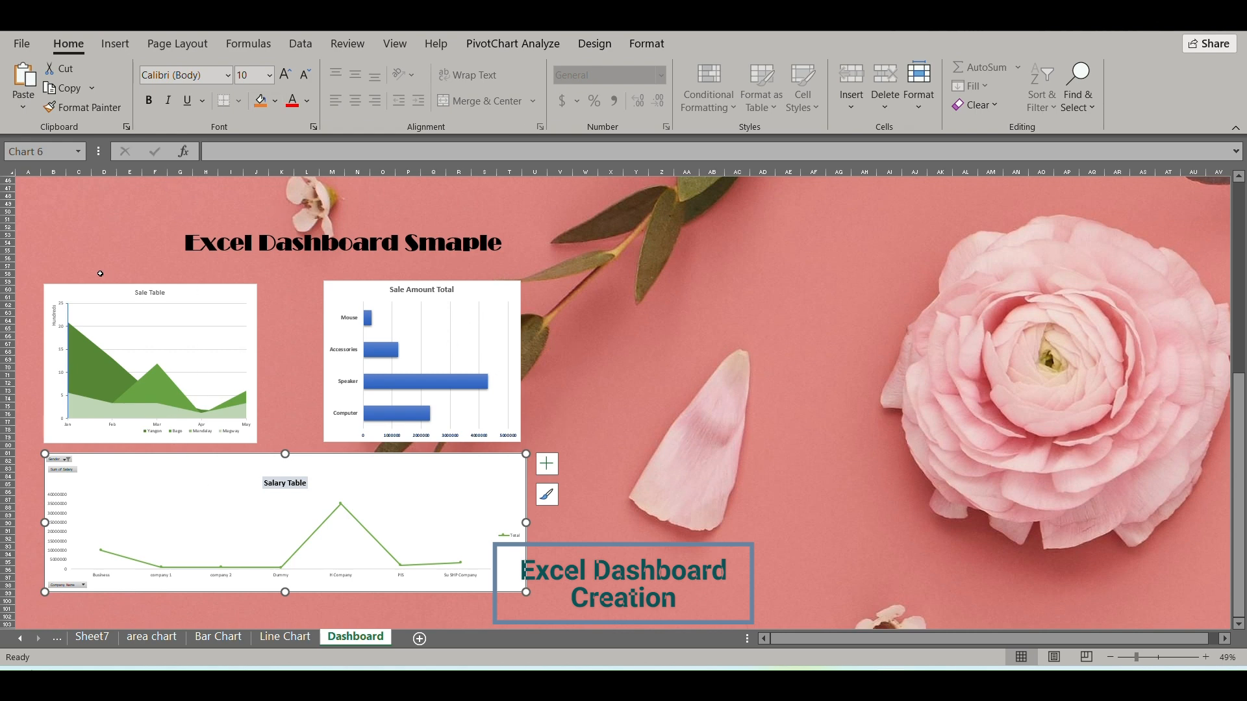
click(72, 255)
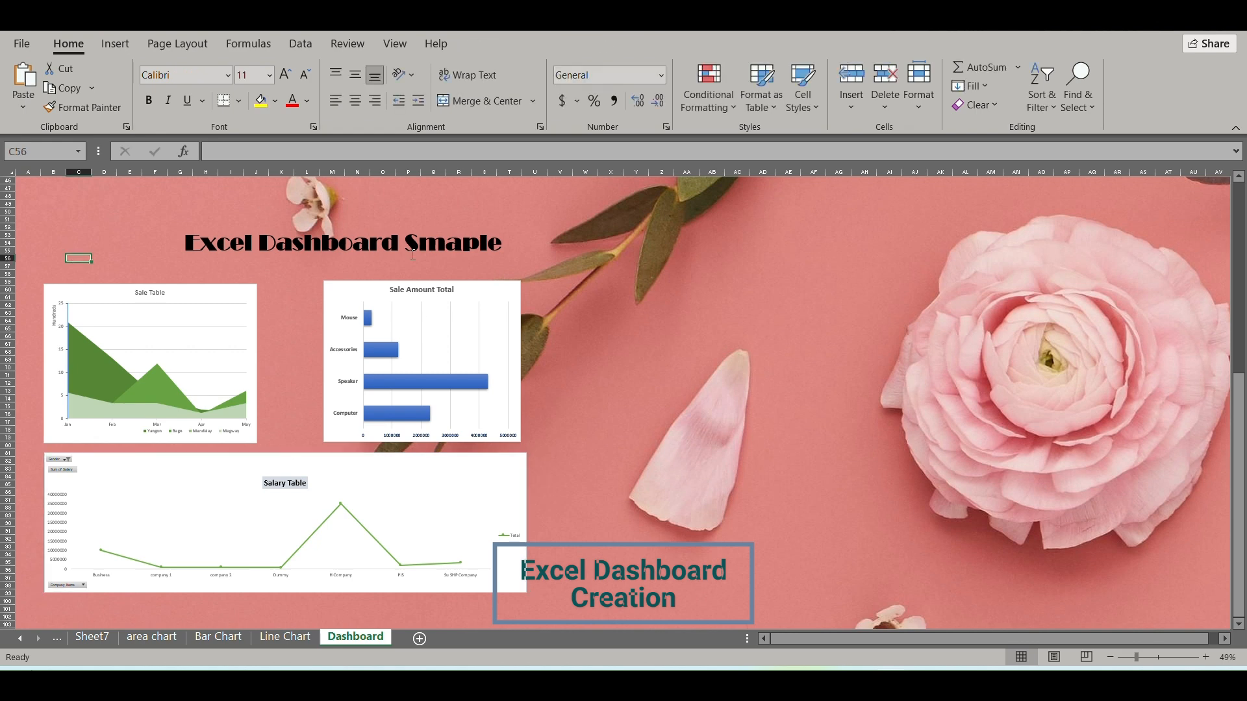
scroll(367, 442, down, 2)
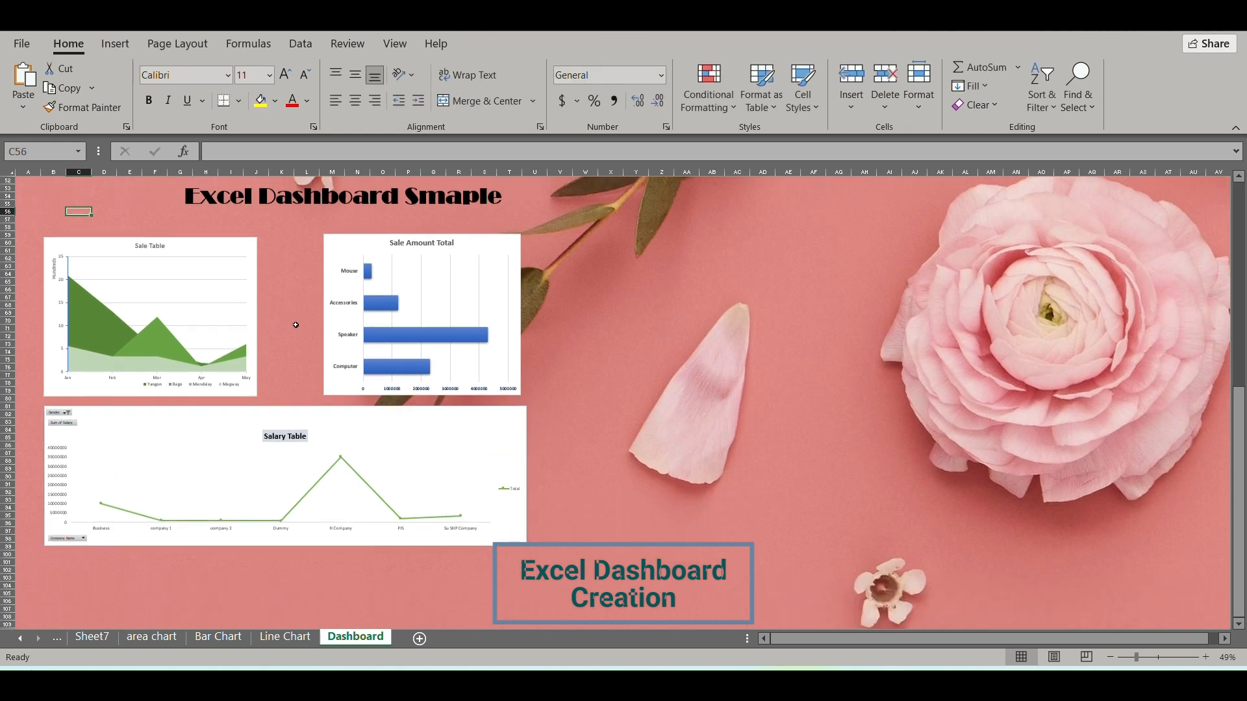
scroll(297, 323, up, 4)
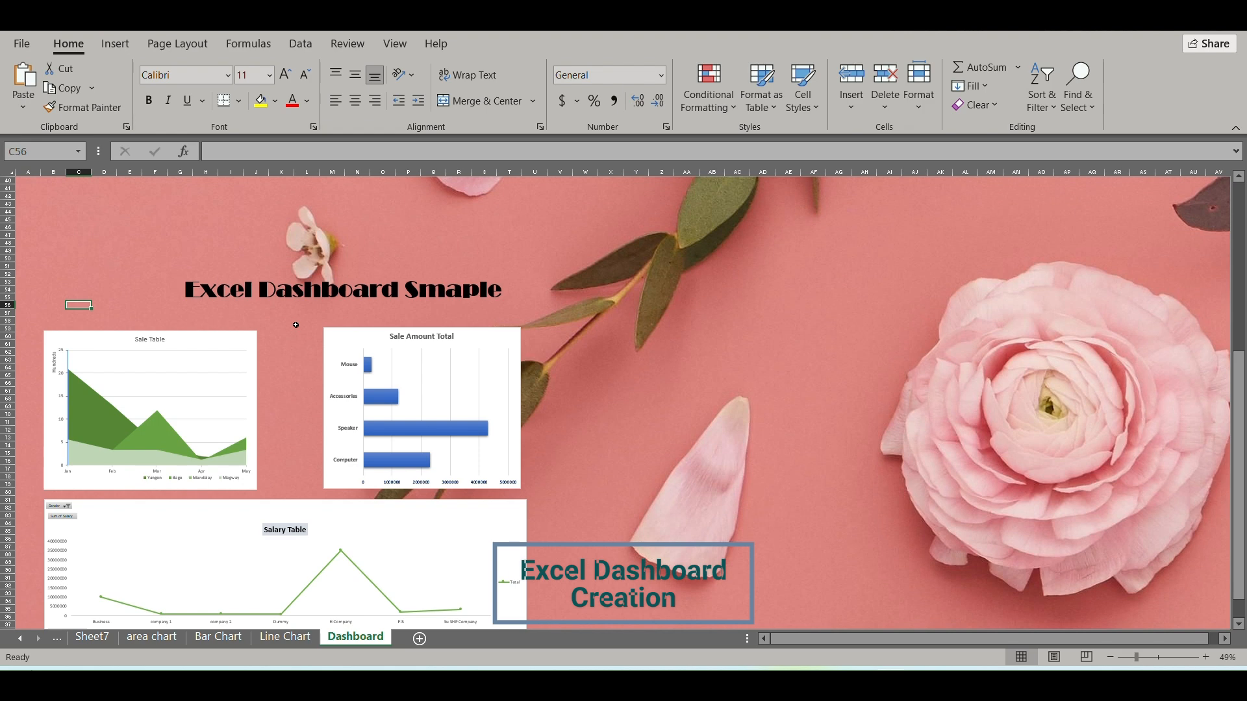
scroll(295, 324, down, 1)
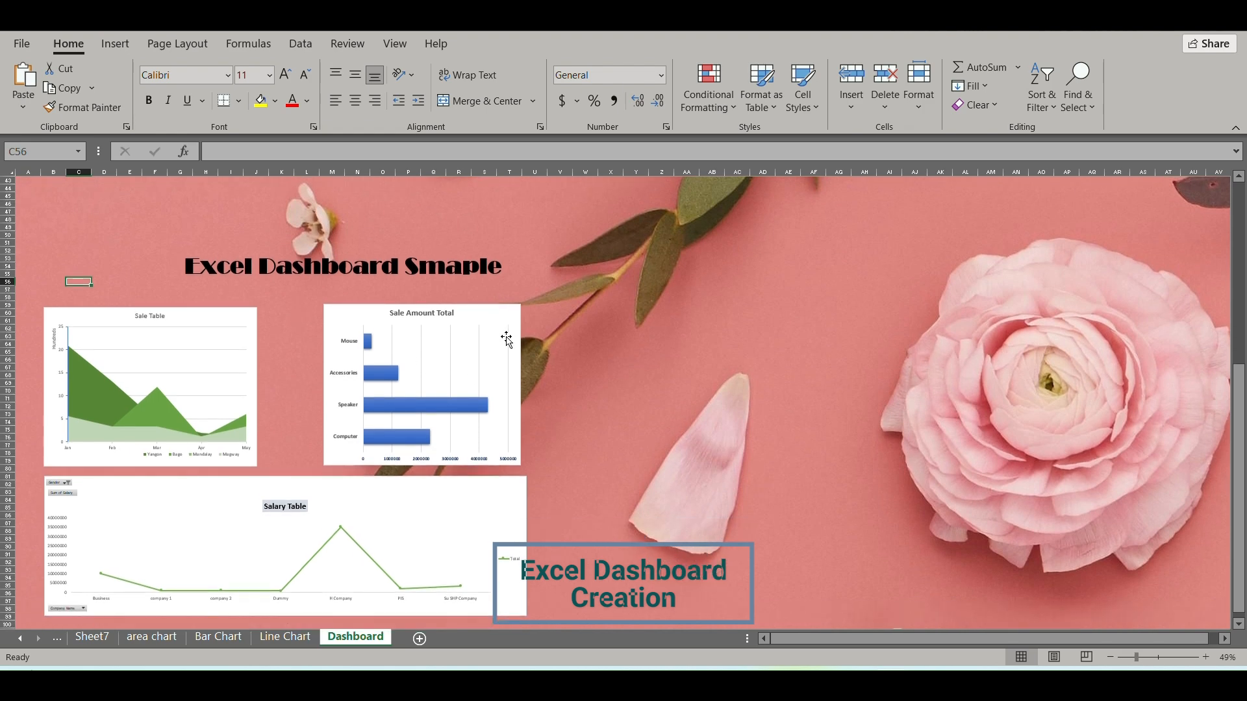